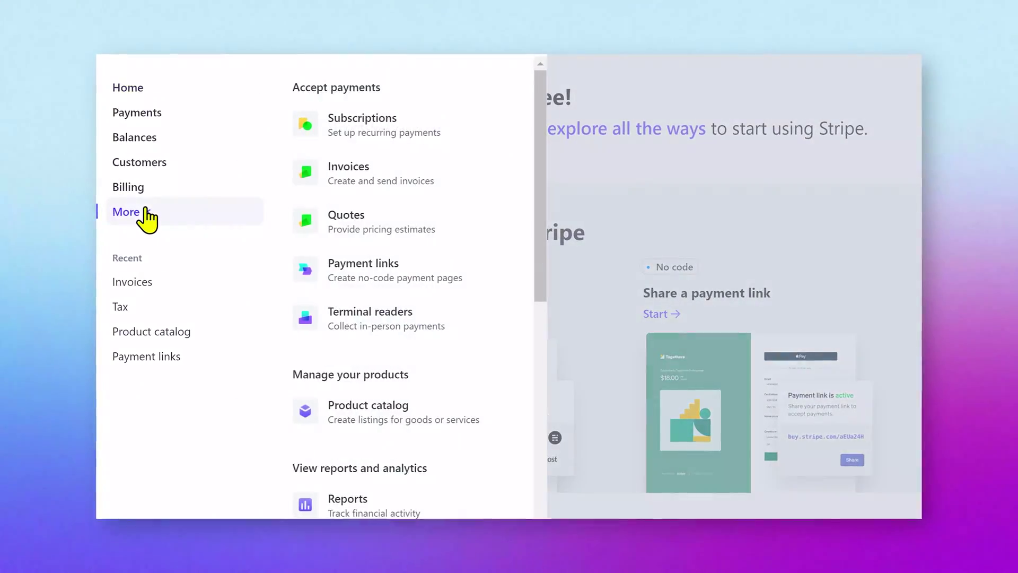
Open the product catalog from the More menu and show its Coupons tab
click(350, 412)
click(208, 113)
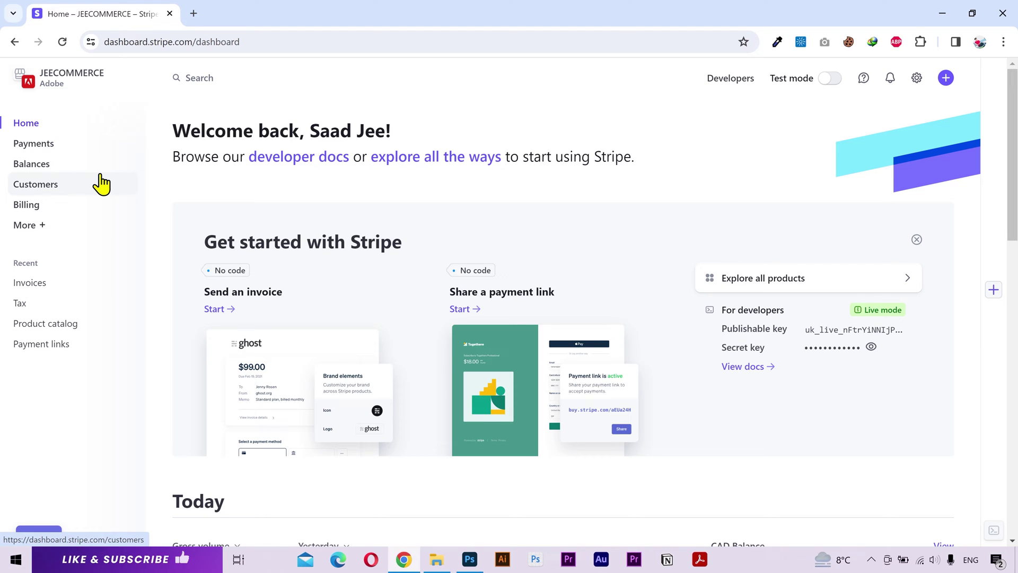
click(38, 225)
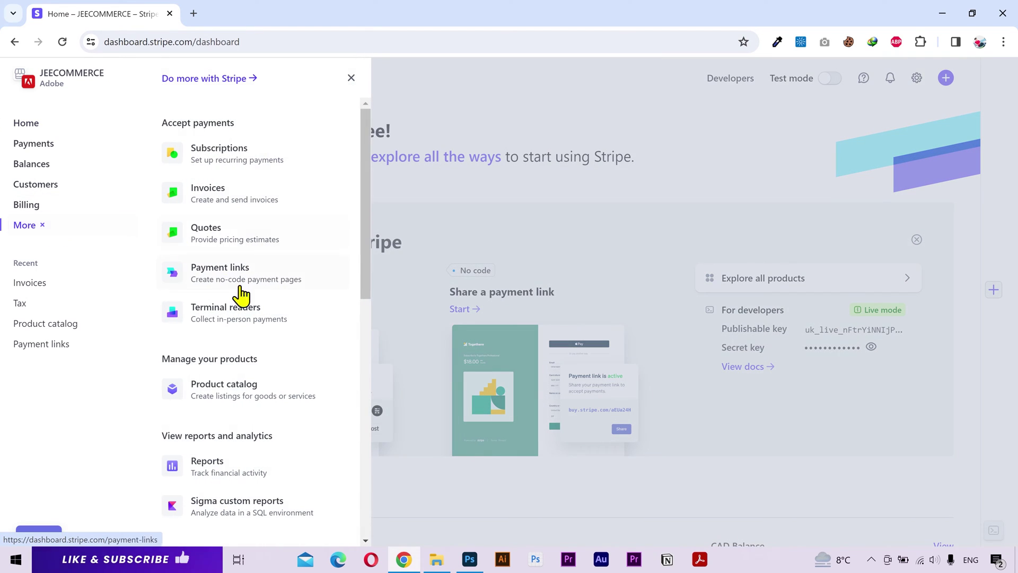
click(282, 399)
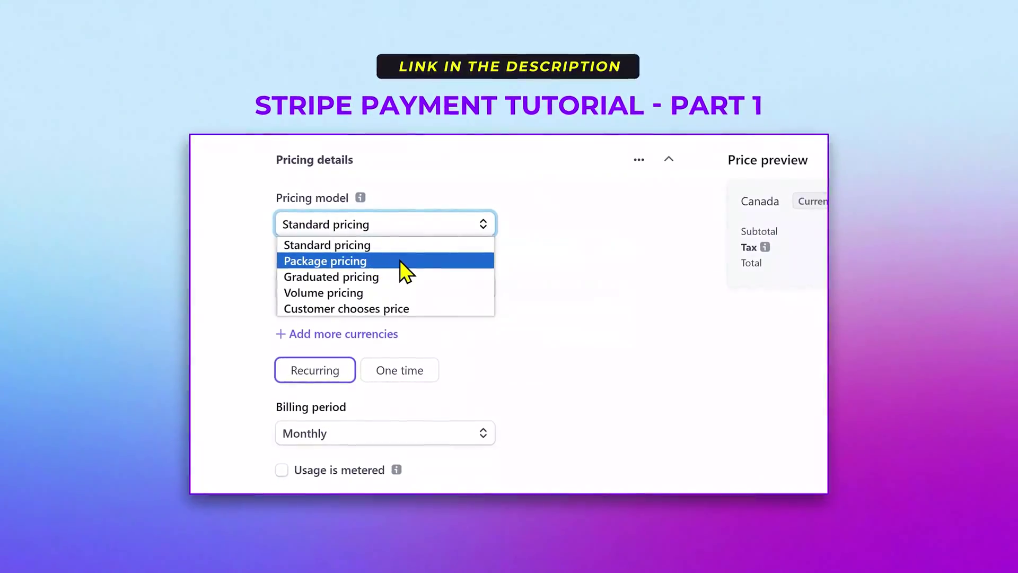
click(399, 259)
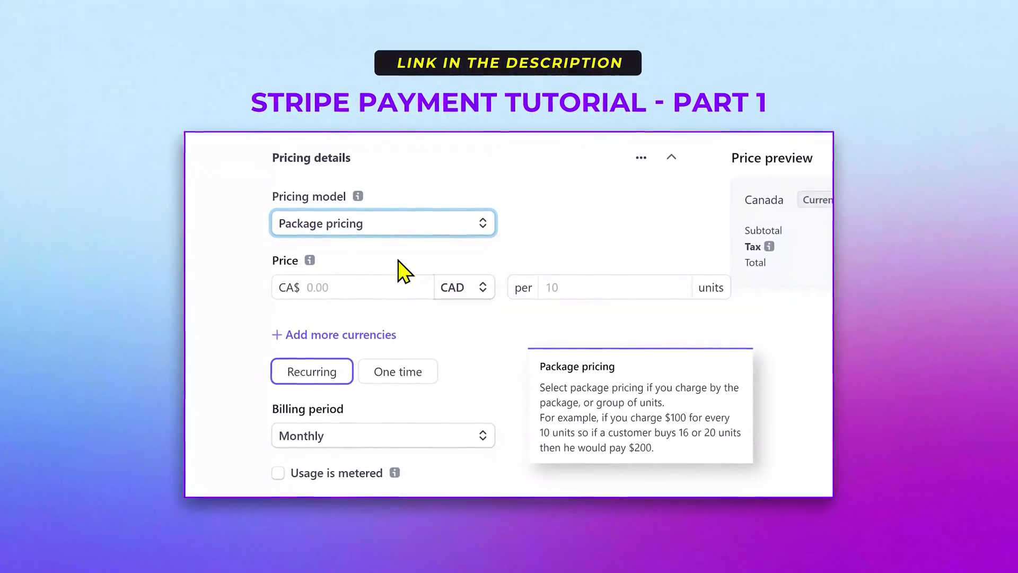
click(397, 285)
text(100)
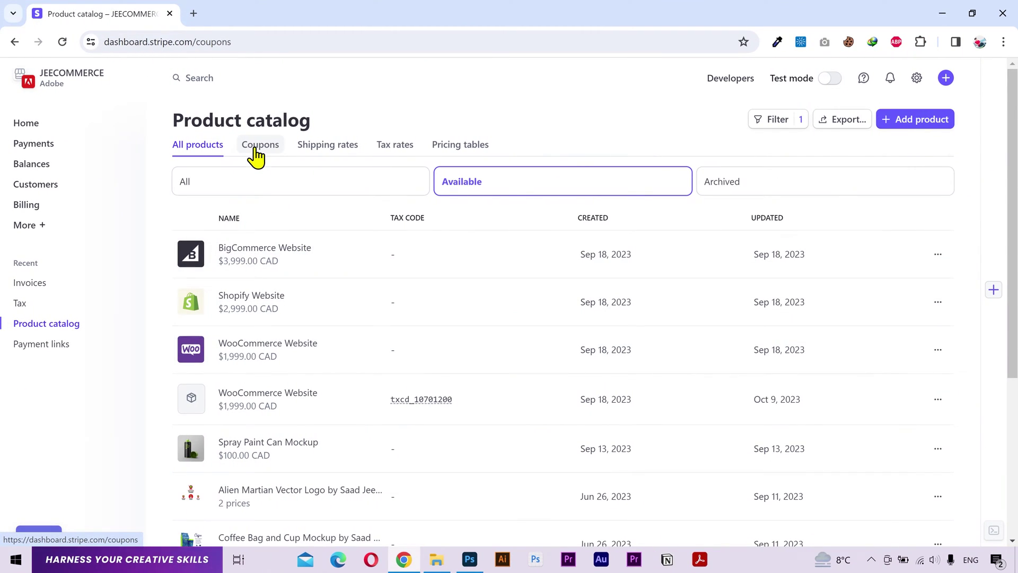
click(257, 154)
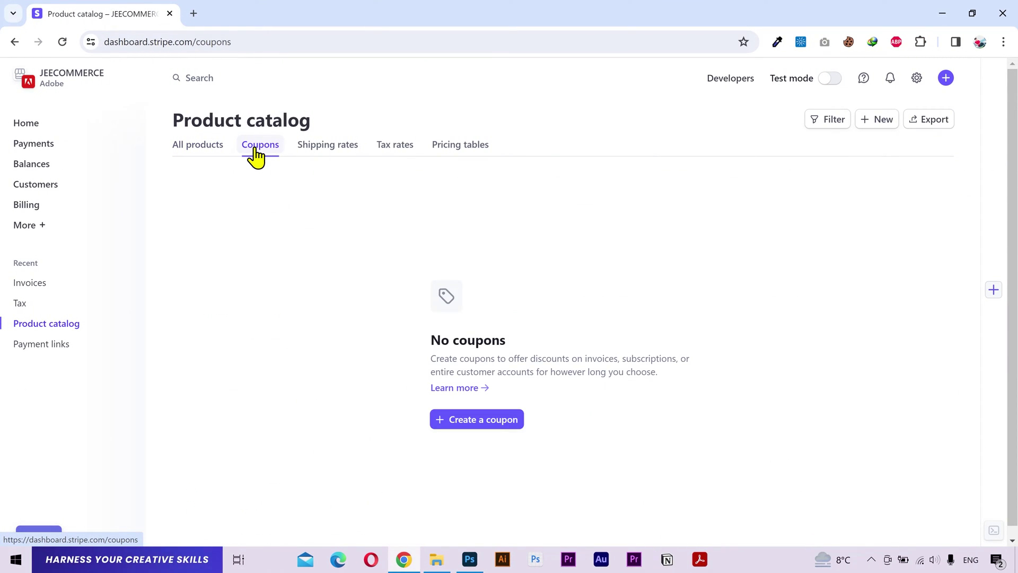
Start a new coupon and name it 'Friendly Discount'
click(443, 426)
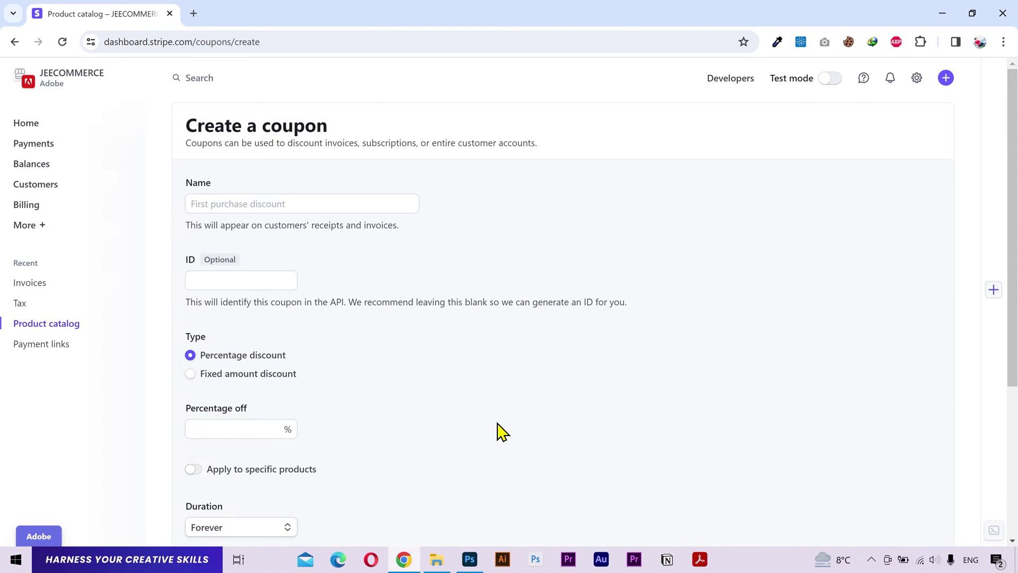
scroll(419, 342, down, 5)
scroll(406, 329, up, 5)
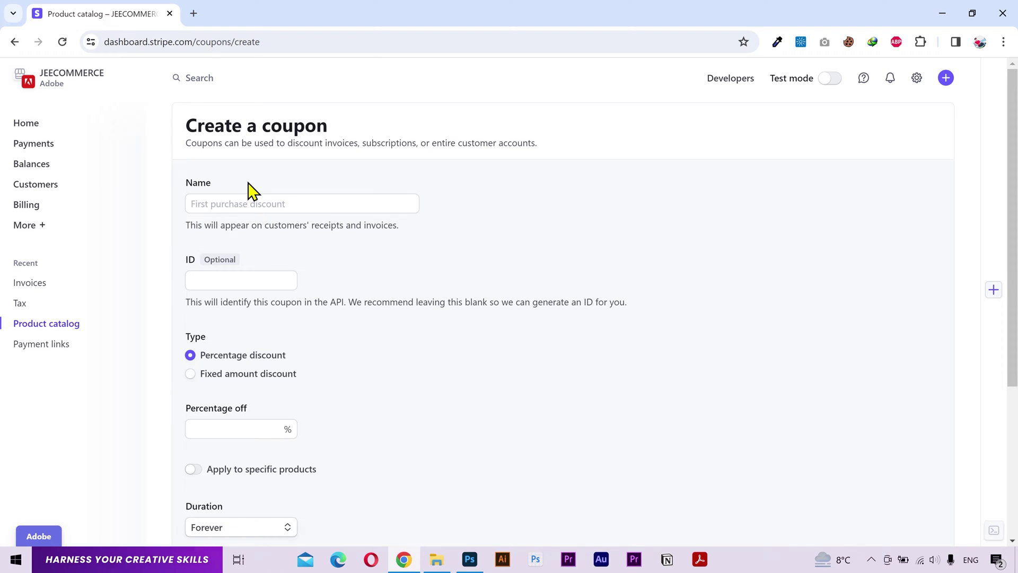
drag(380, 232, 426, 241)
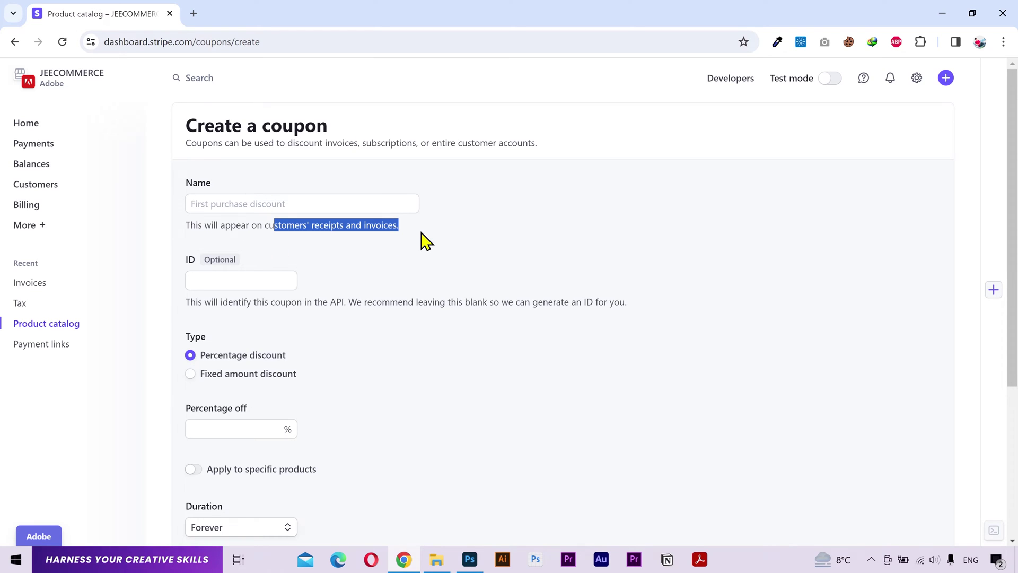
click(426, 241)
click(361, 204)
text(Friendly Discount)
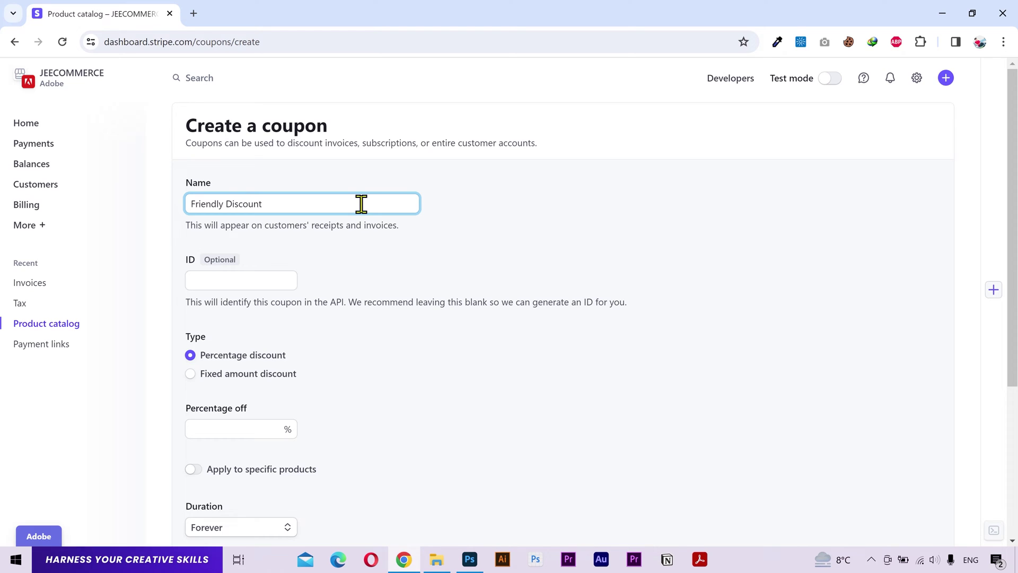
click(370, 255)
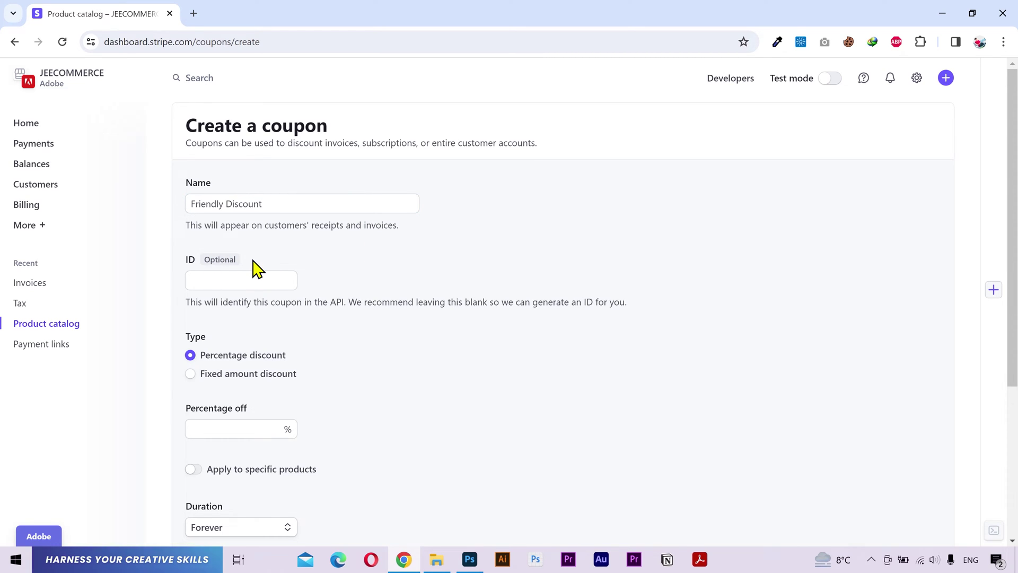
drag(352, 299, 643, 314)
click(643, 314)
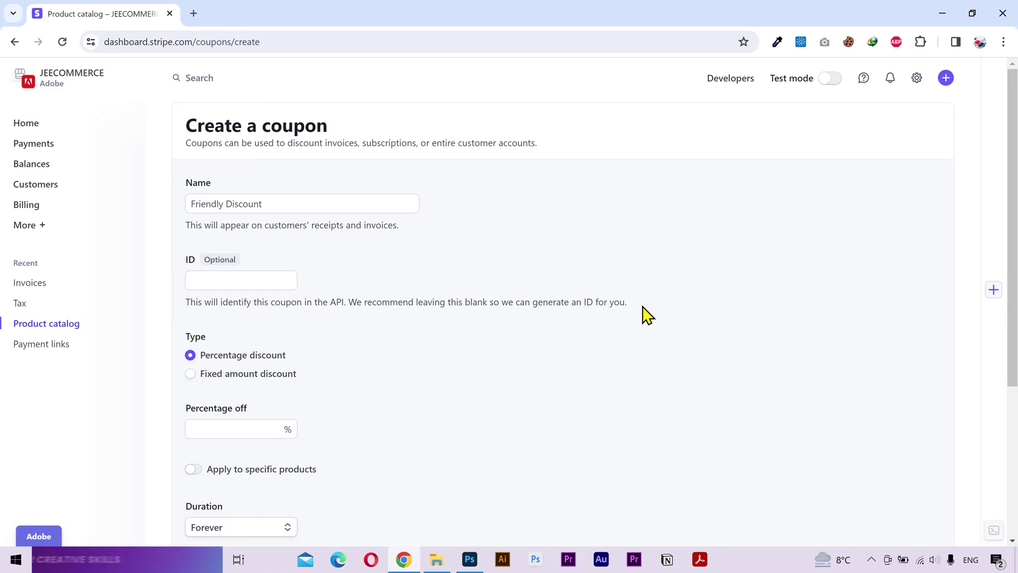
Make it a 20% percentage discount instead of a fixed 100.00 amount
scroll(325, 325, down, 4)
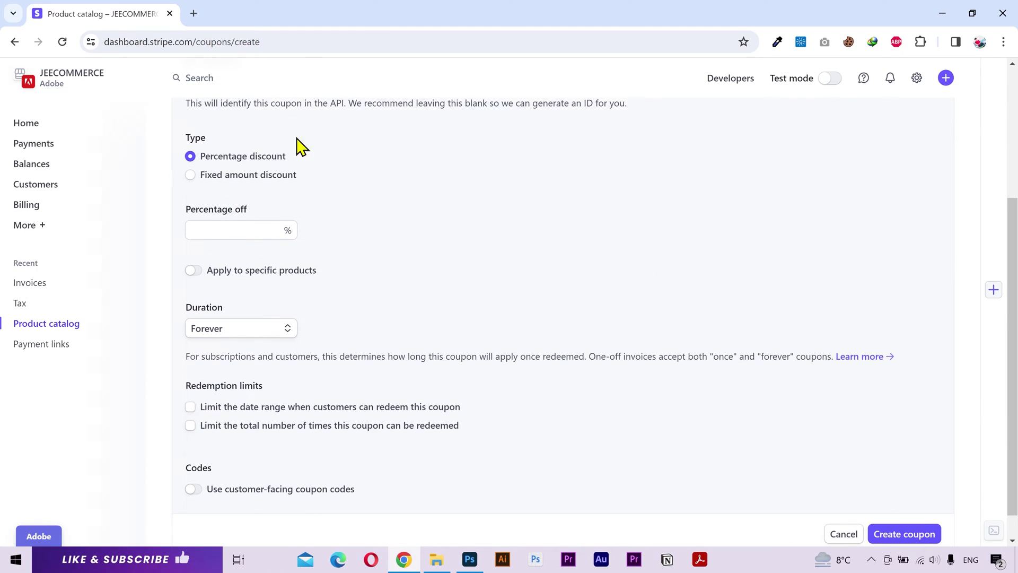
click(269, 186)
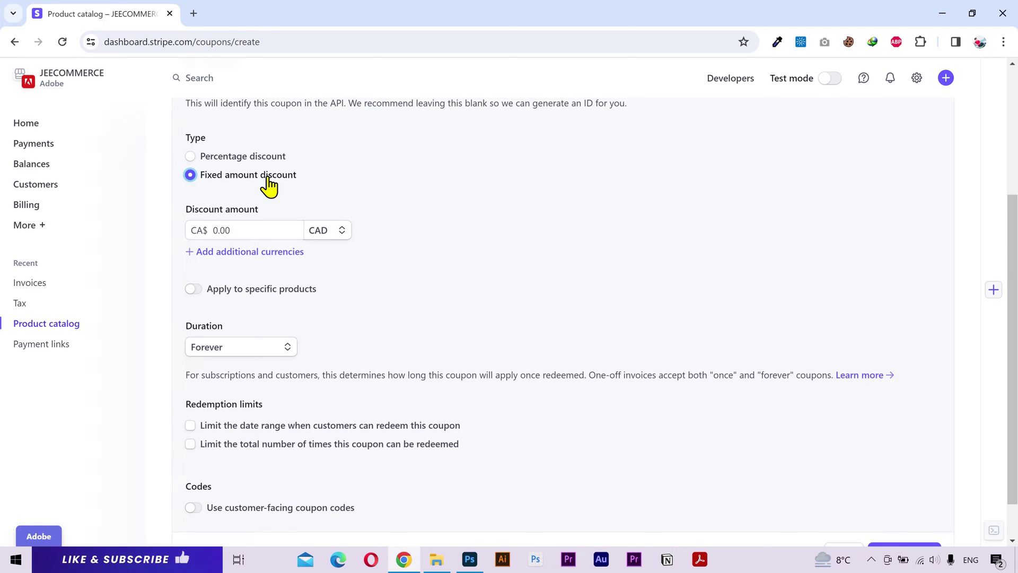
click(251, 225)
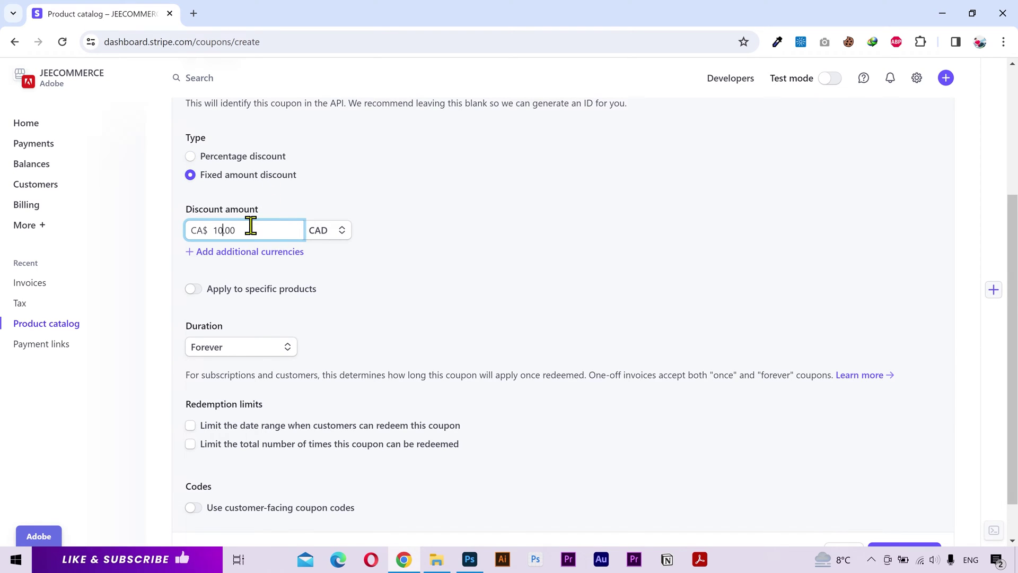
click(321, 212)
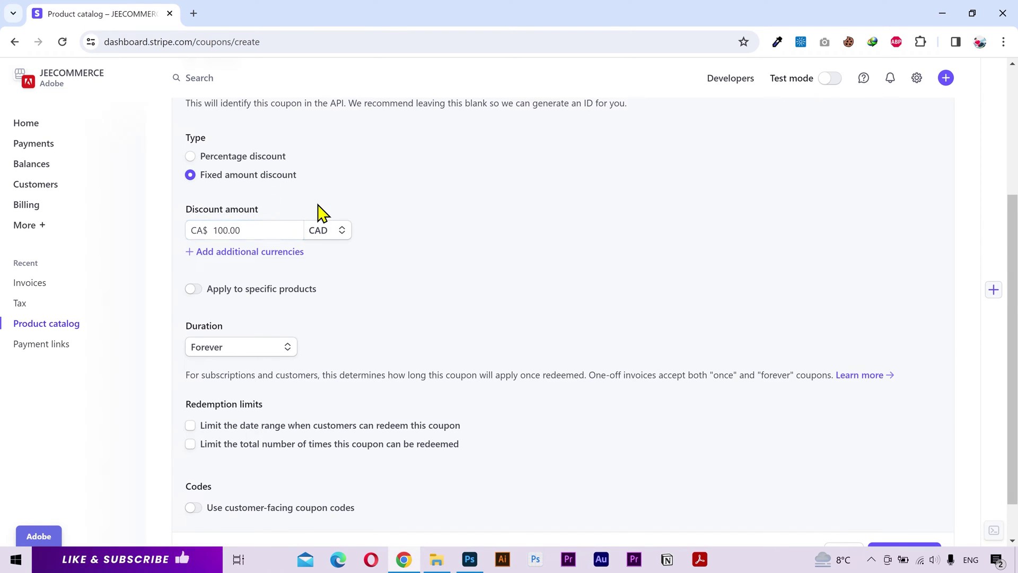
click(258, 159)
click(251, 237)
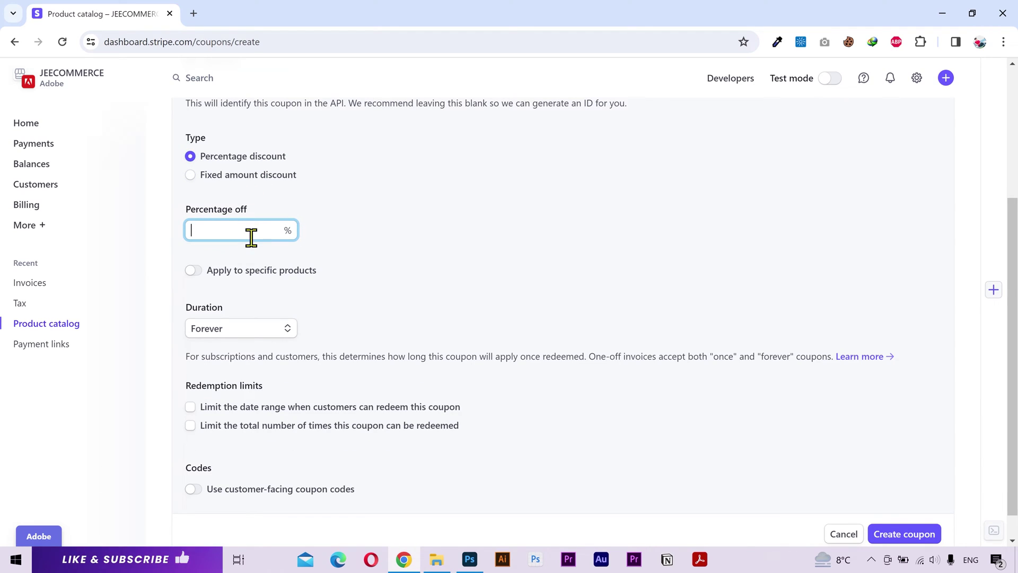
text(20)
click(350, 254)
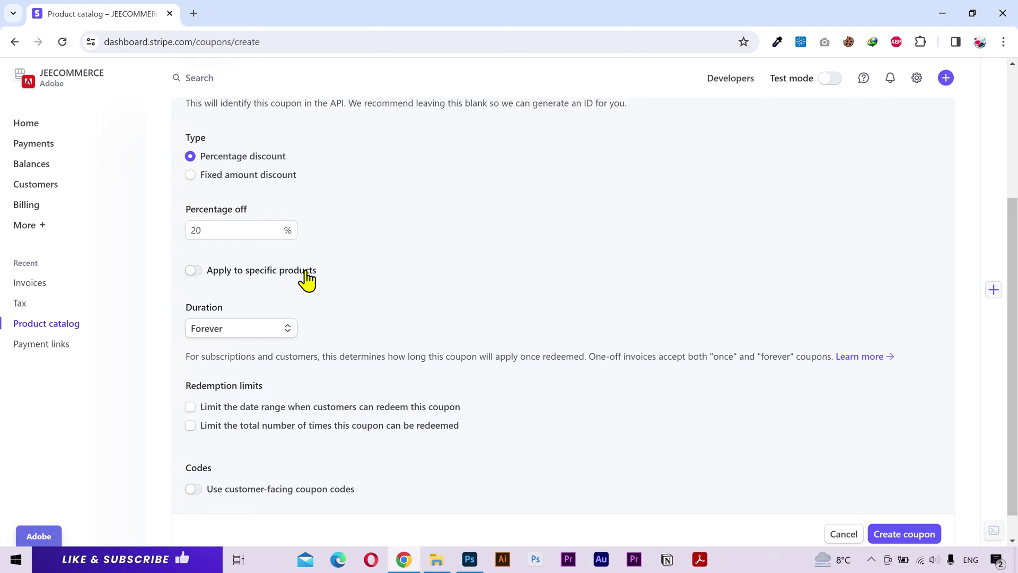
click(194, 271)
scroll(377, 286, down, 2)
click(333, 209)
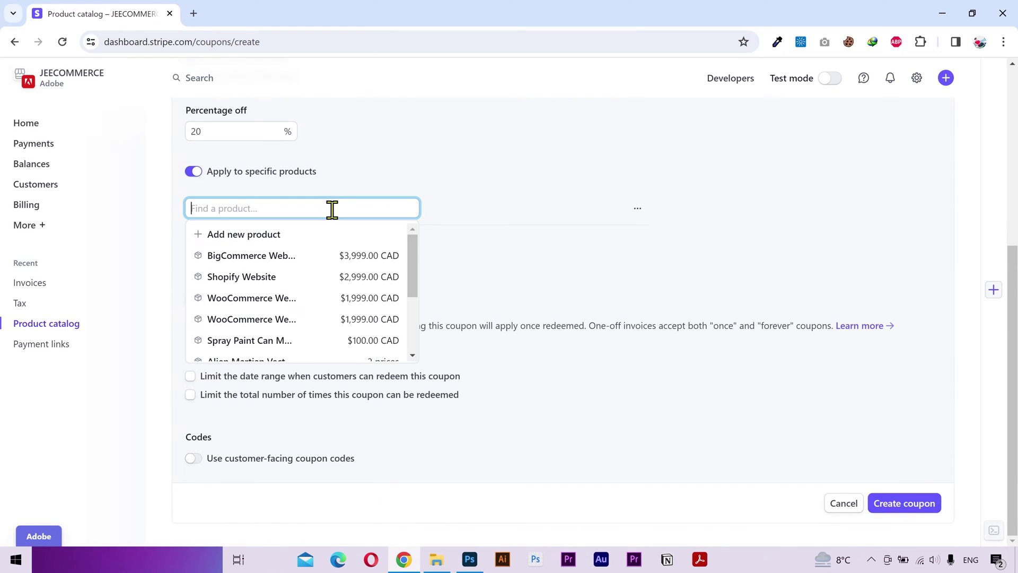
click(310, 265)
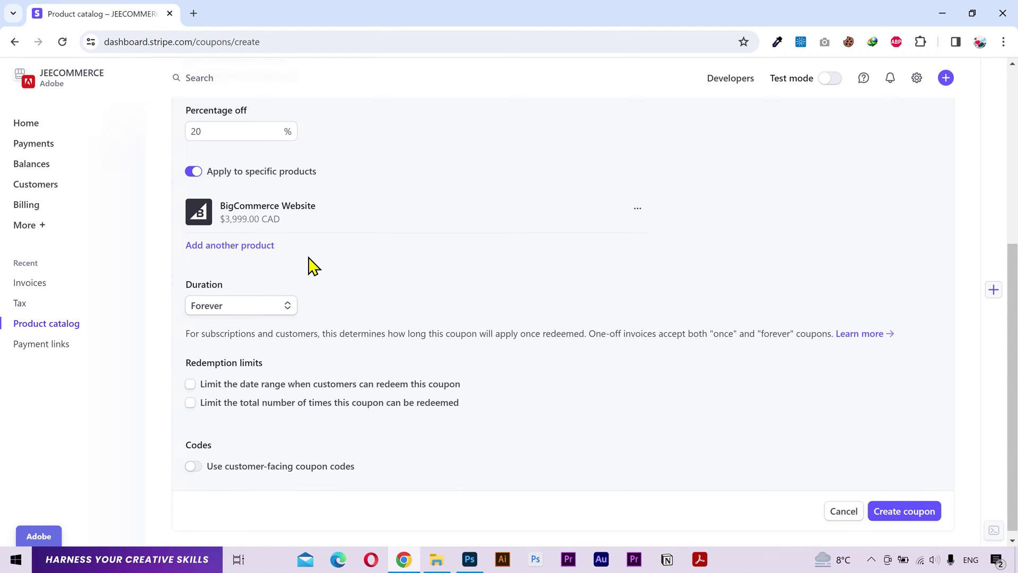
click(248, 244)
click(249, 243)
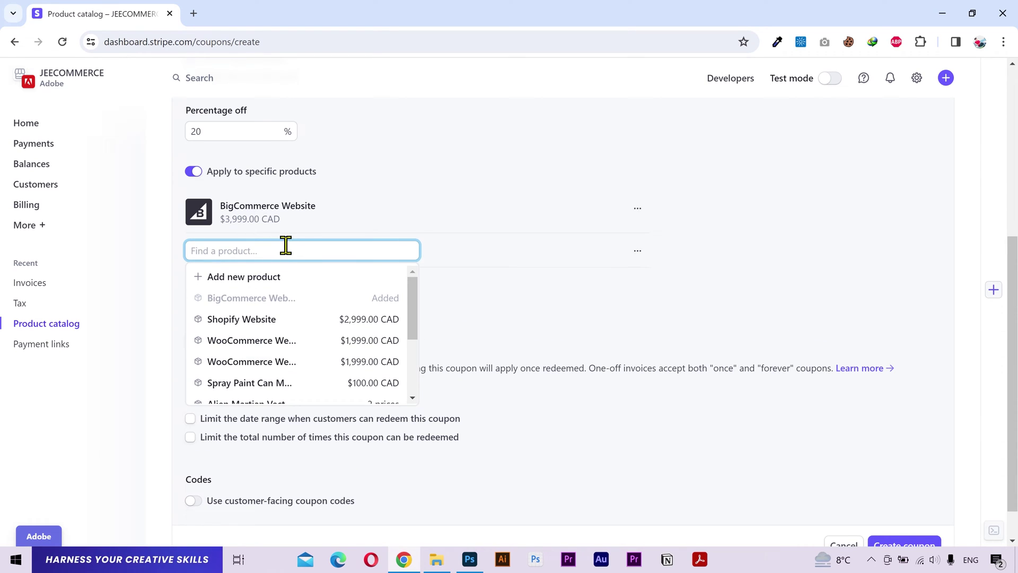
click(275, 387)
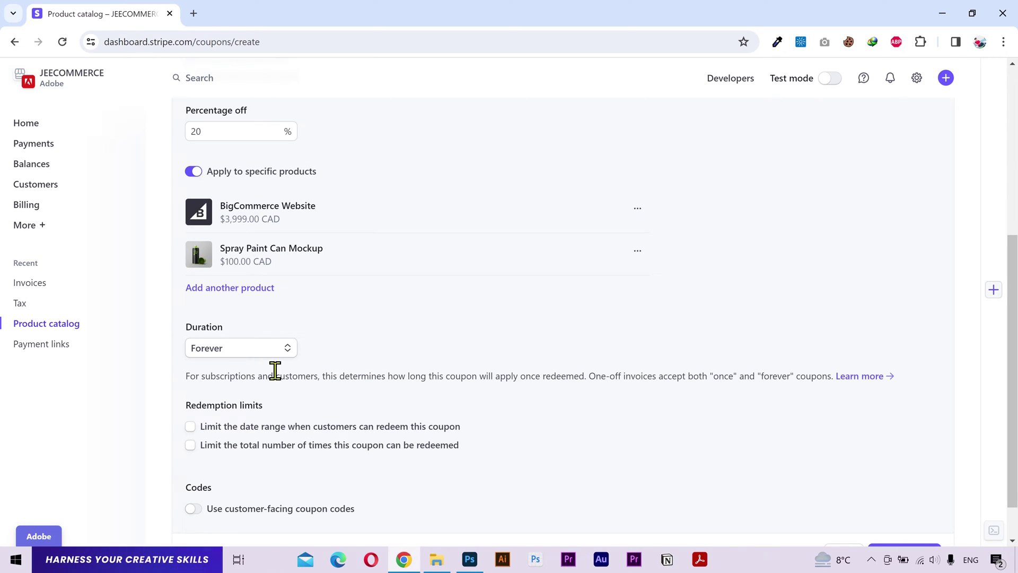
scroll(273, 308, down, 1)
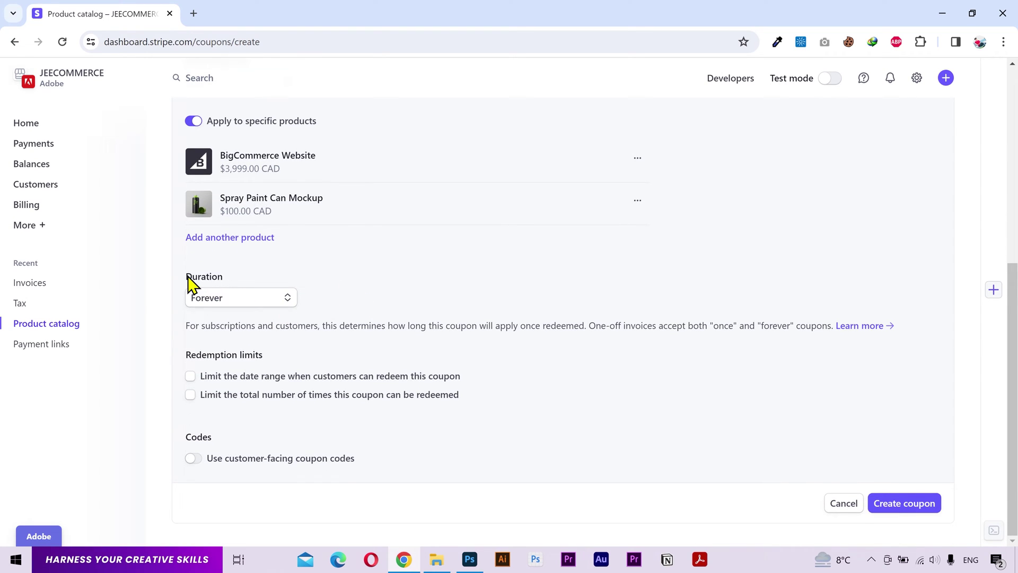
click(279, 300)
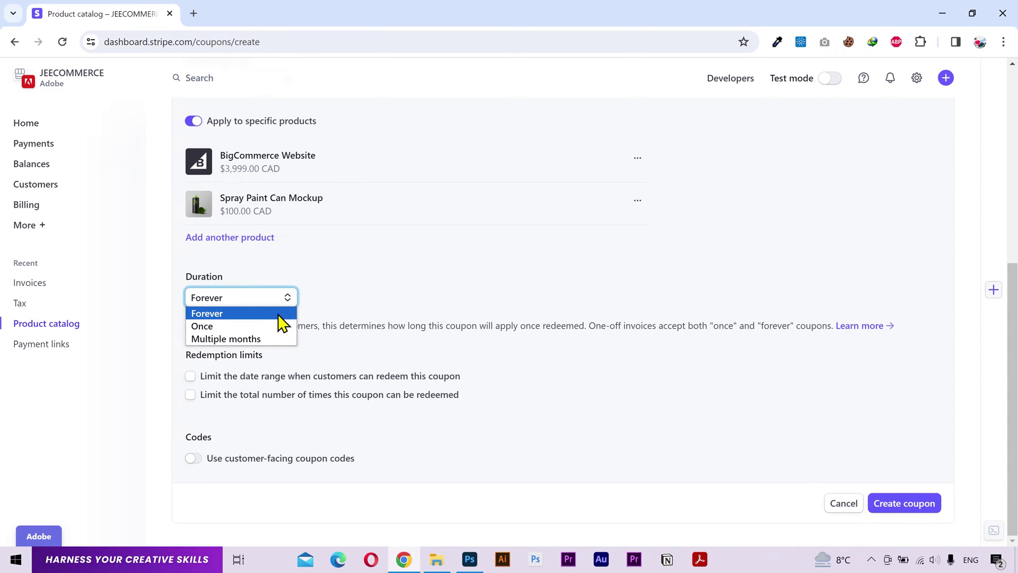
Keep Forever duration and limit redemption dates to end Feb 22, 2024
click(271, 313)
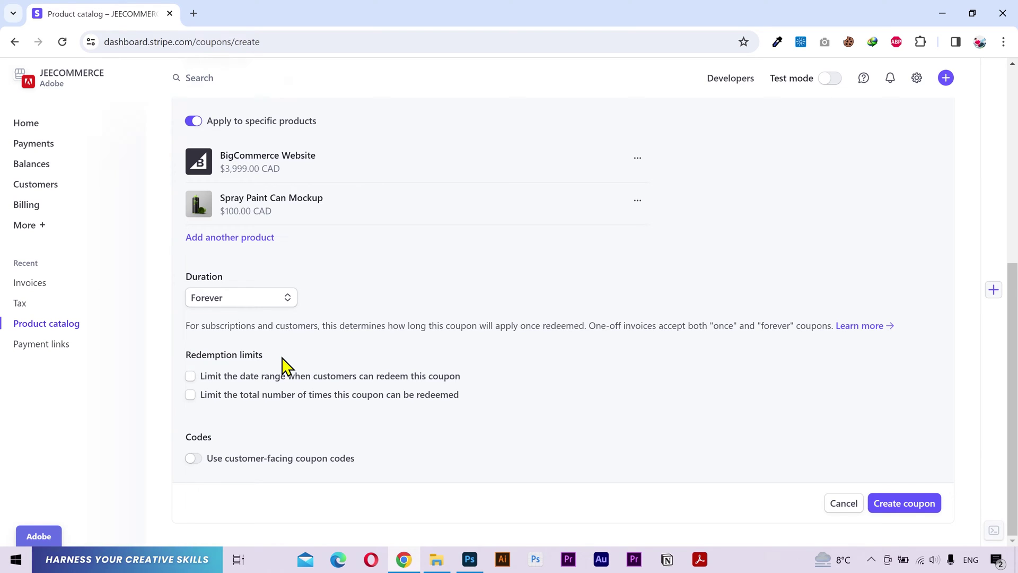
click(403, 378)
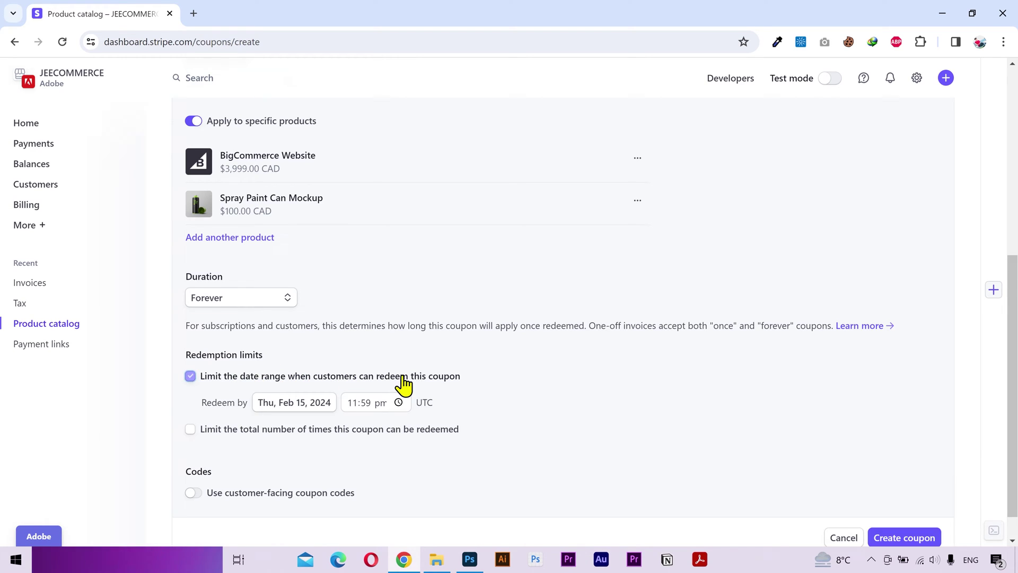
scroll(403, 377, down, 1)
click(310, 367)
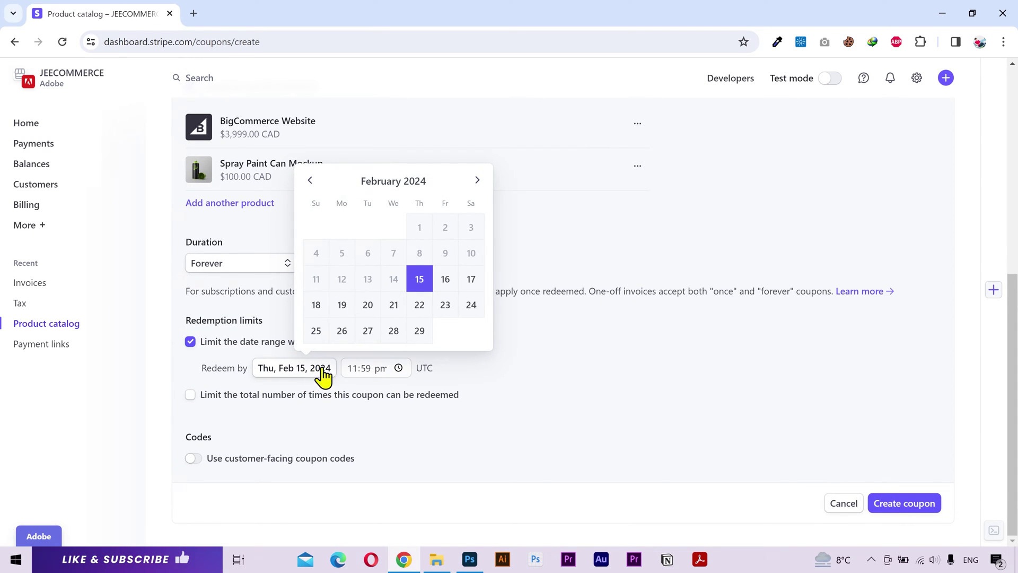
click(417, 311)
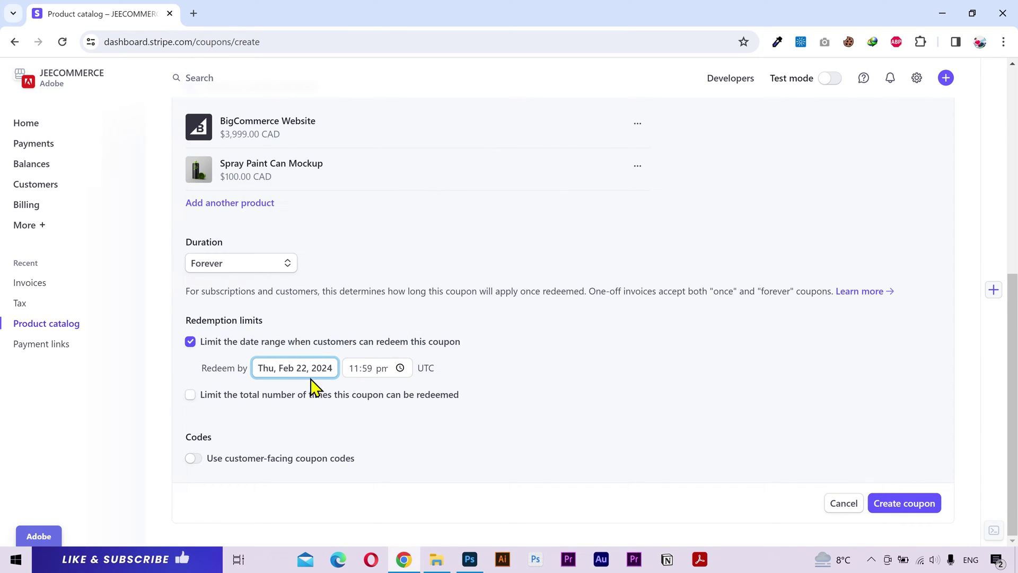
Cap total redemptions at 20 and turn on customer-facing promotion codes
click(407, 403)
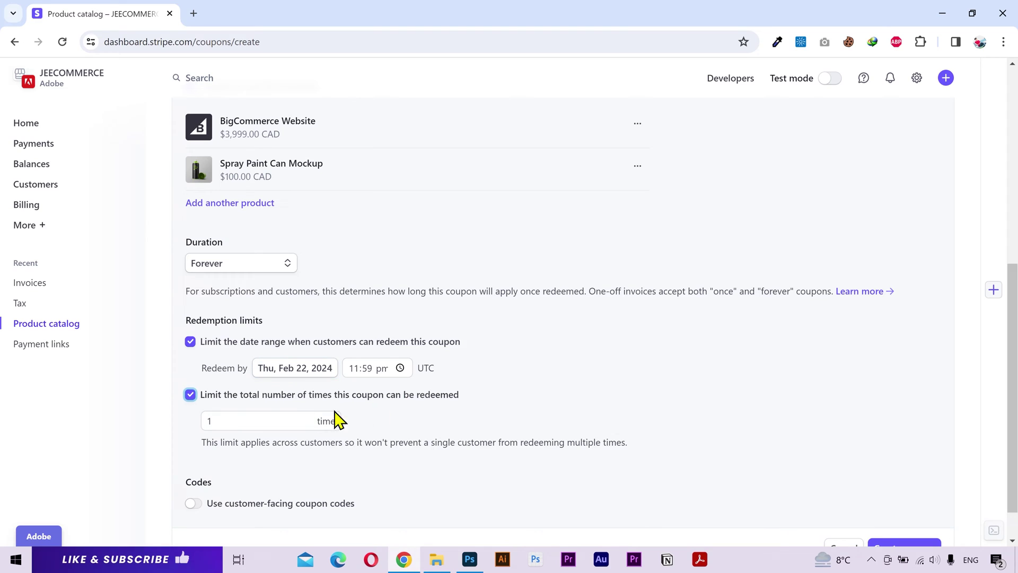
double_click(258, 421)
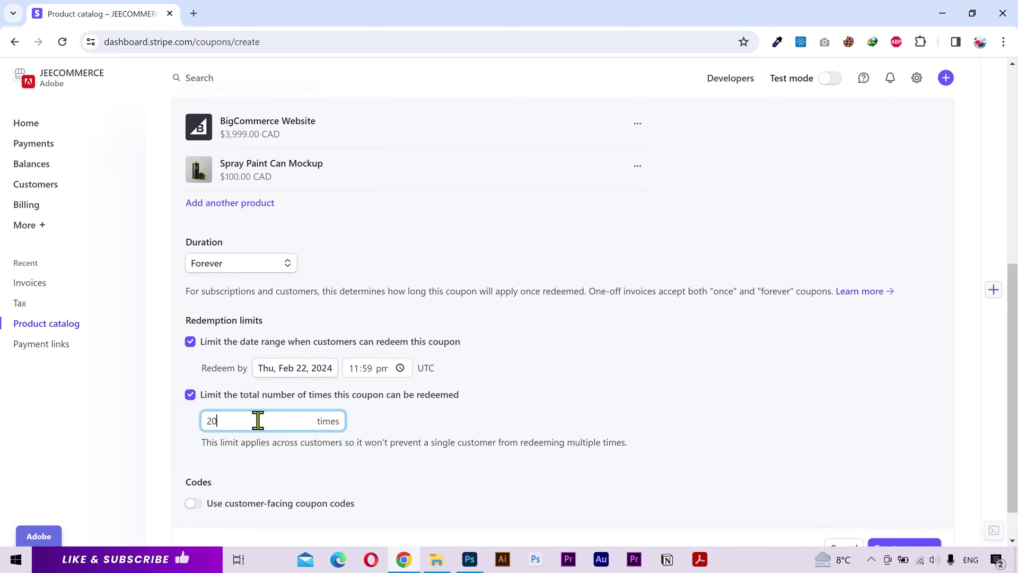
click(427, 438)
scroll(427, 438, down, 1)
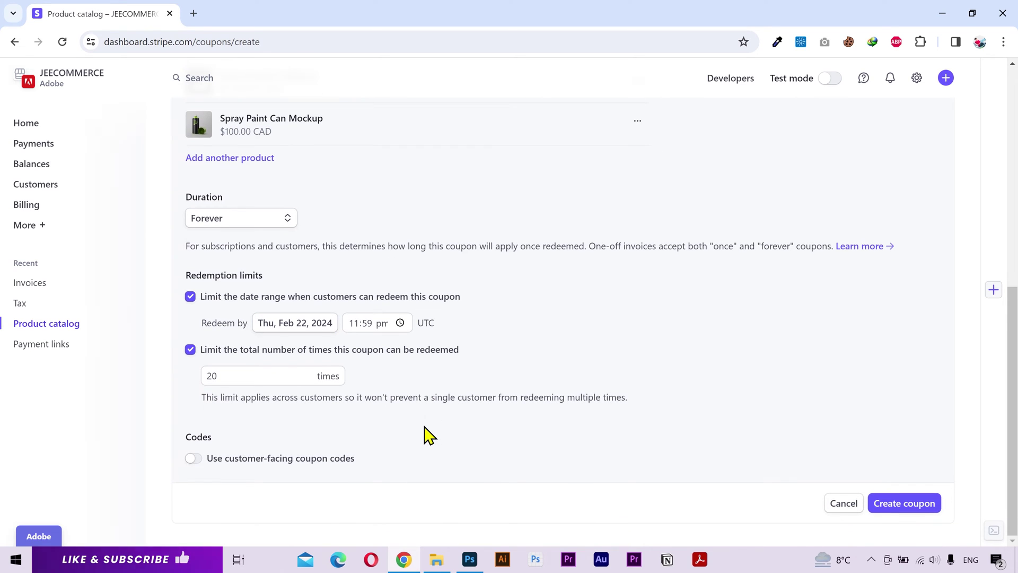
click(342, 459)
scroll(418, 450, down, 5)
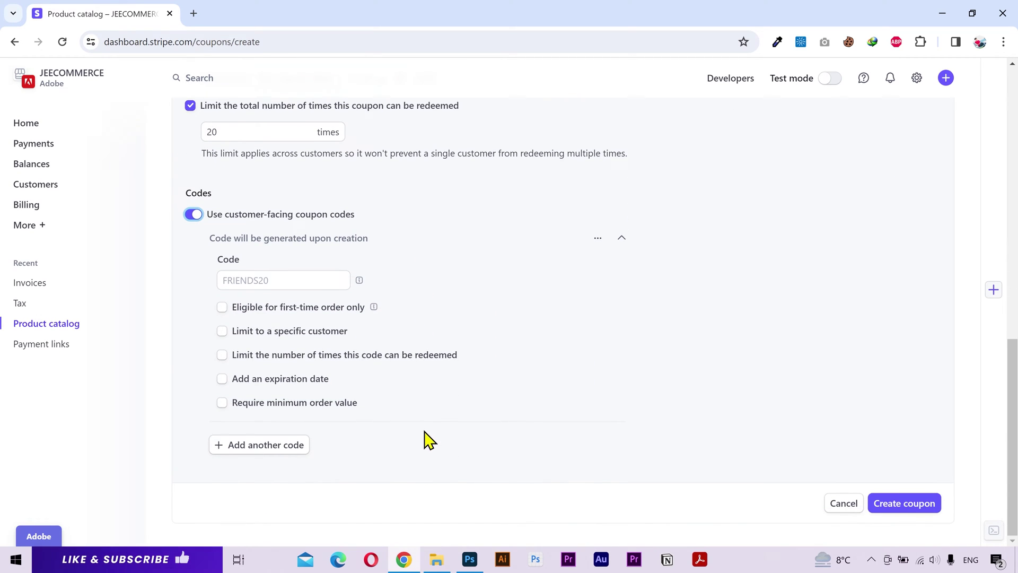
click(320, 280)
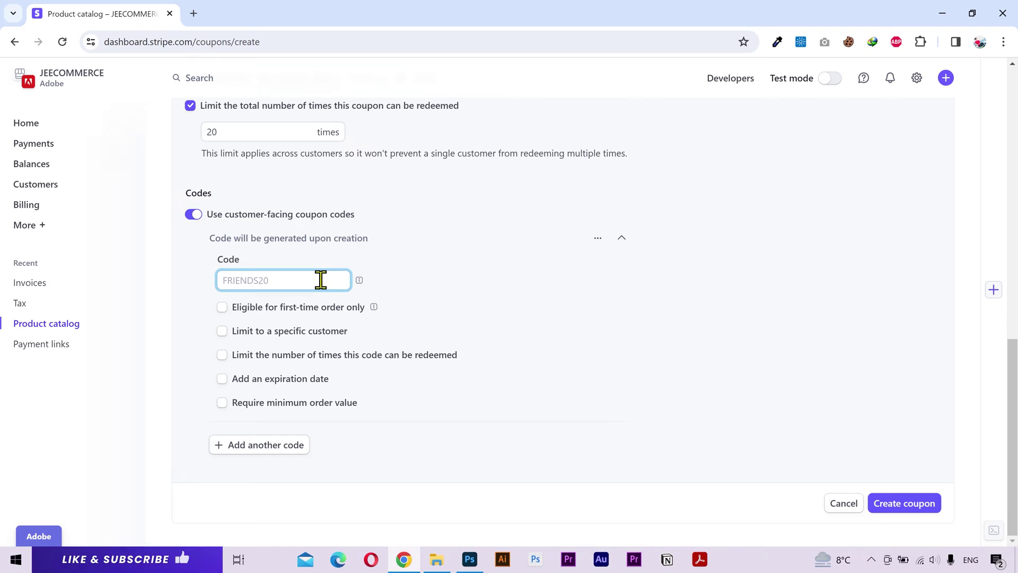
Enter code FIRST20, limited to first-time orders and one existing customer from the Recent list
text(FIRST20)
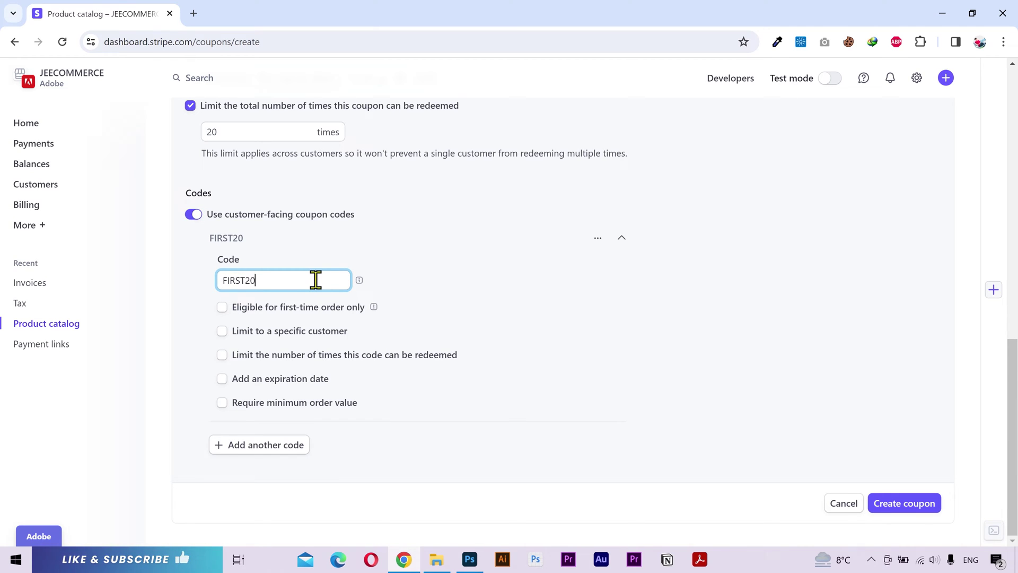
mouse_move(361, 282)
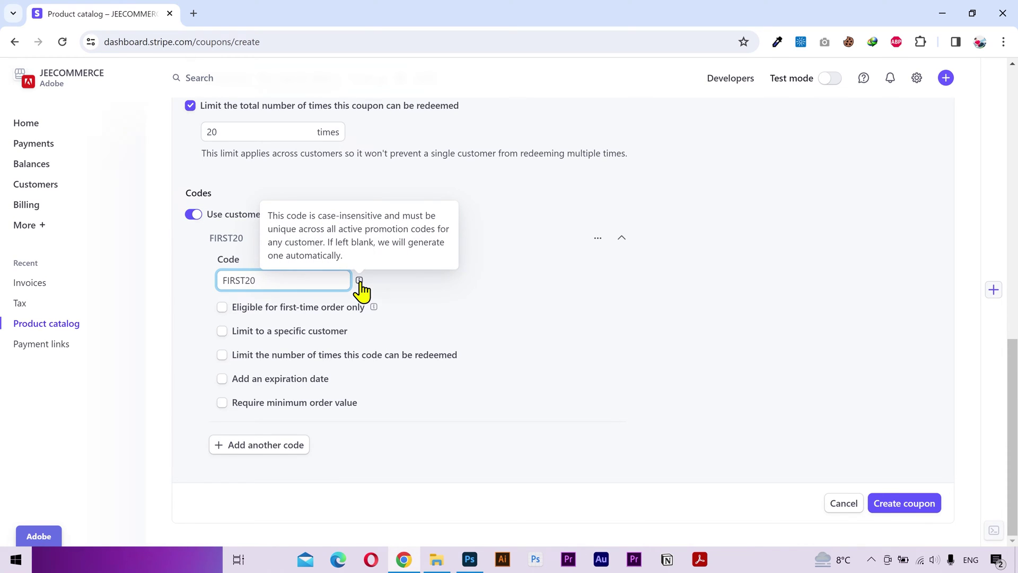
click(410, 290)
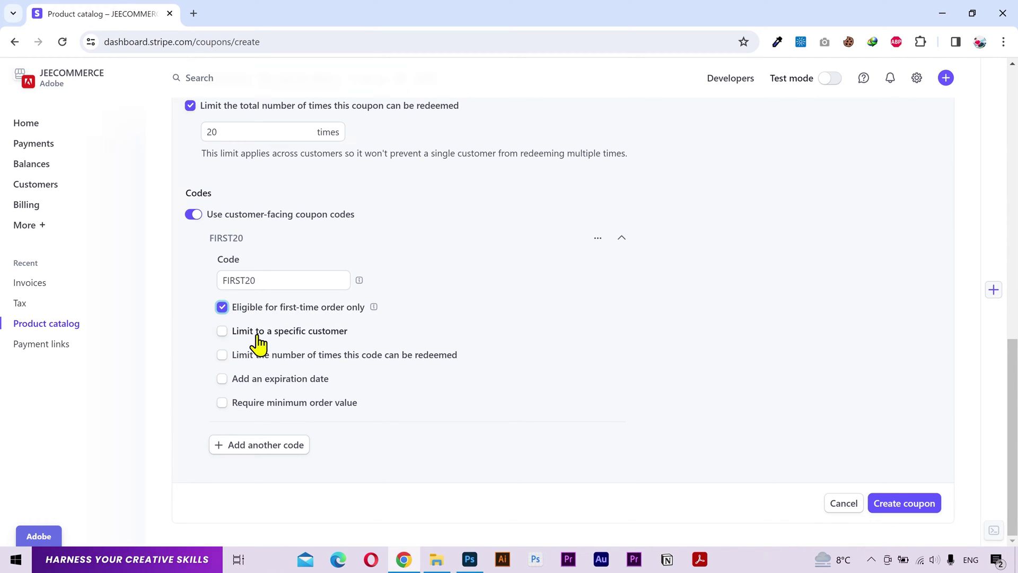
click(341, 333)
click(391, 356)
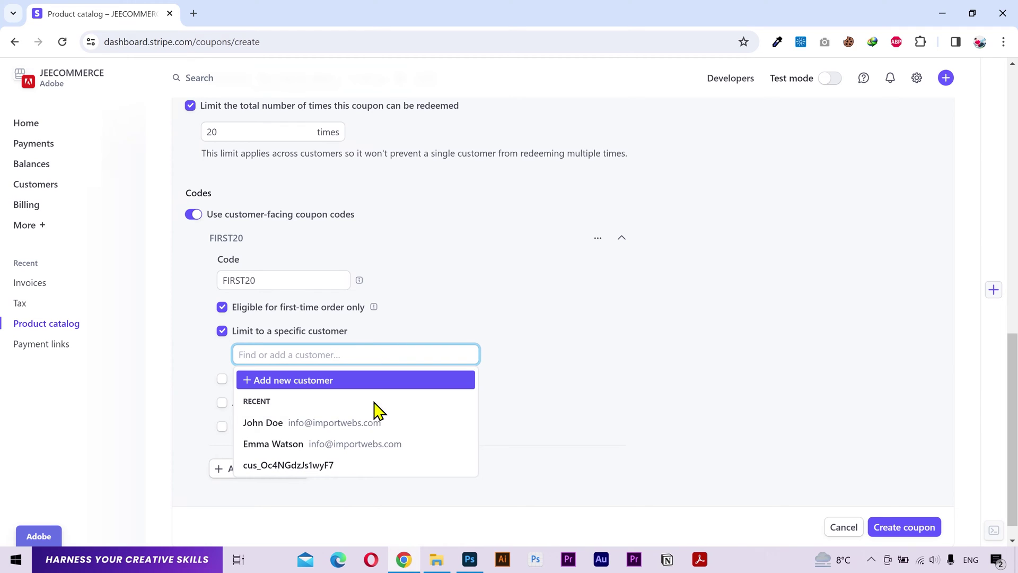
click(377, 423)
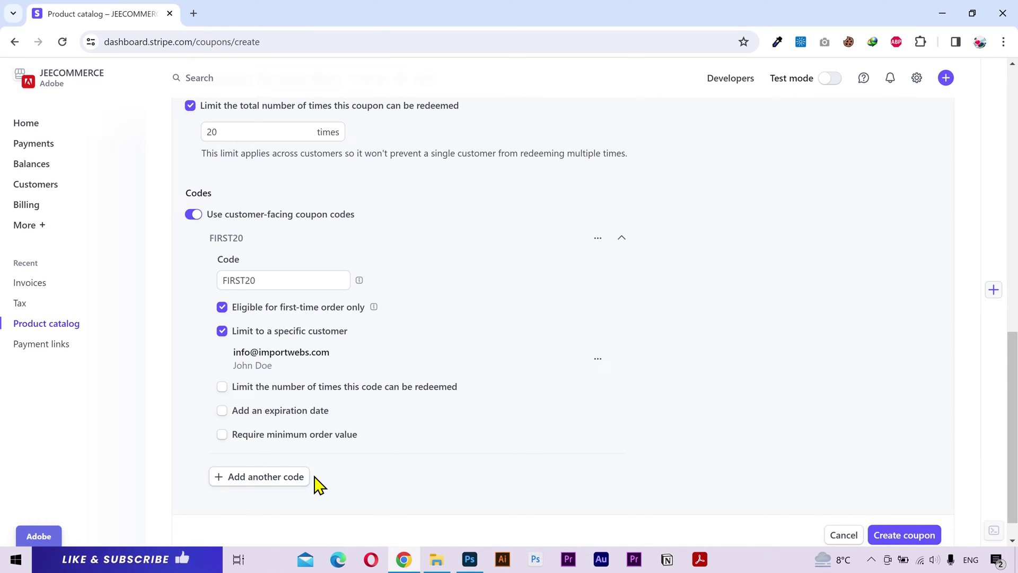
Add a second promotion code named ANYTIME20
mouse_move(318, 358)
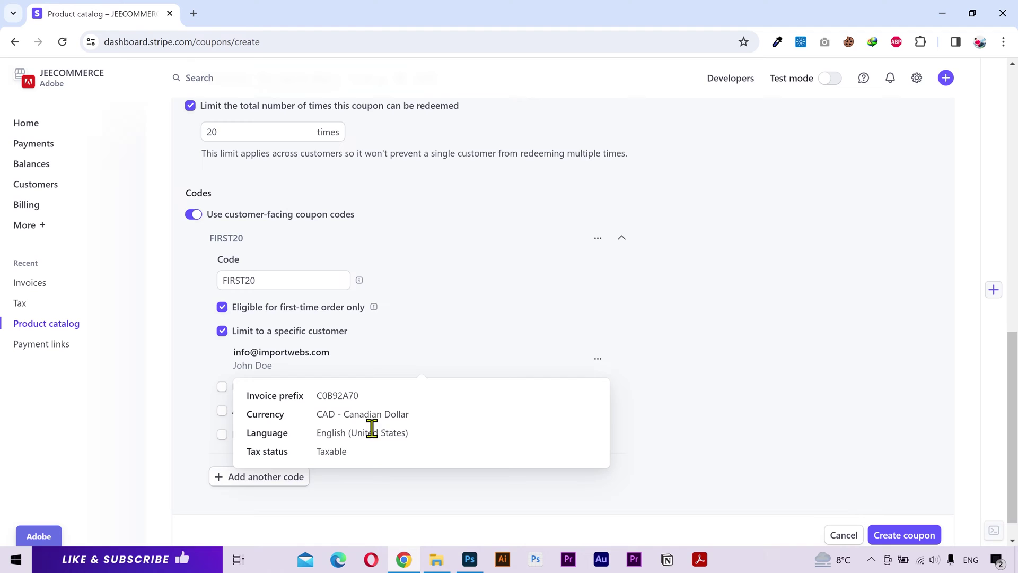
click(281, 478)
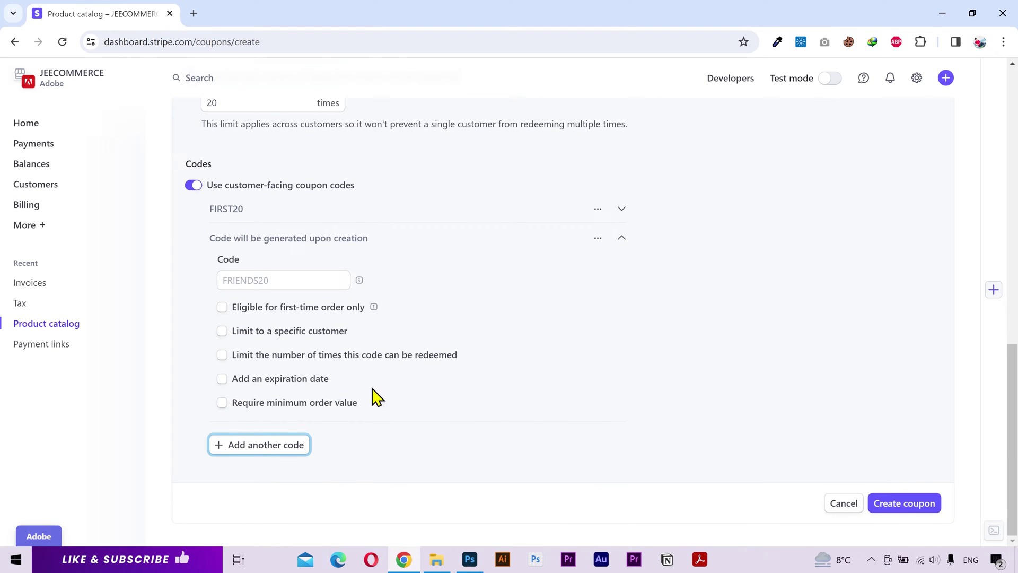
click(300, 274)
text(ANYTIME20)
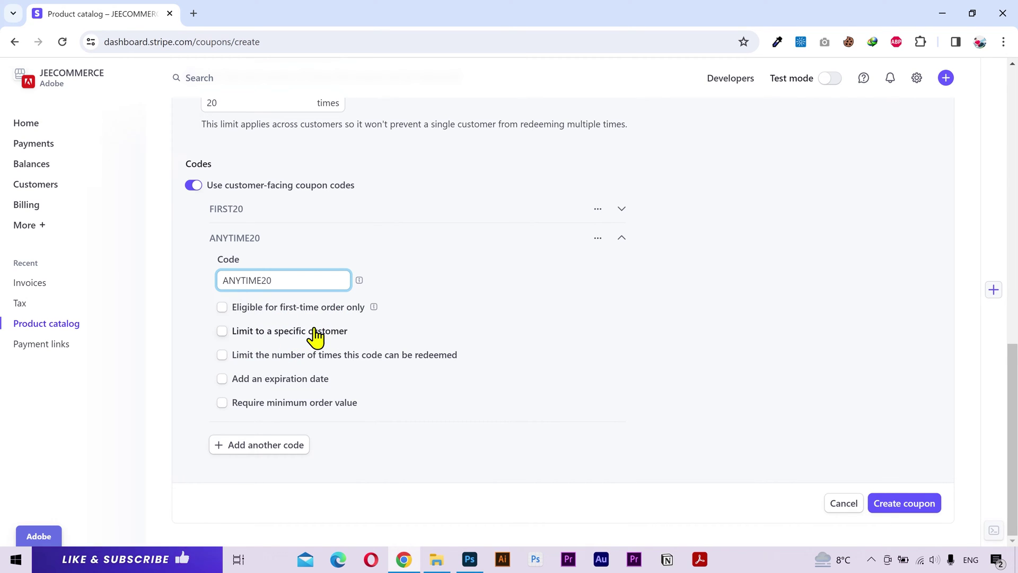
Limit ANYTIME20 to 5 redemptions and give it an expiration date
click(374, 361)
click(307, 377)
key(BackSpace)
text(5)
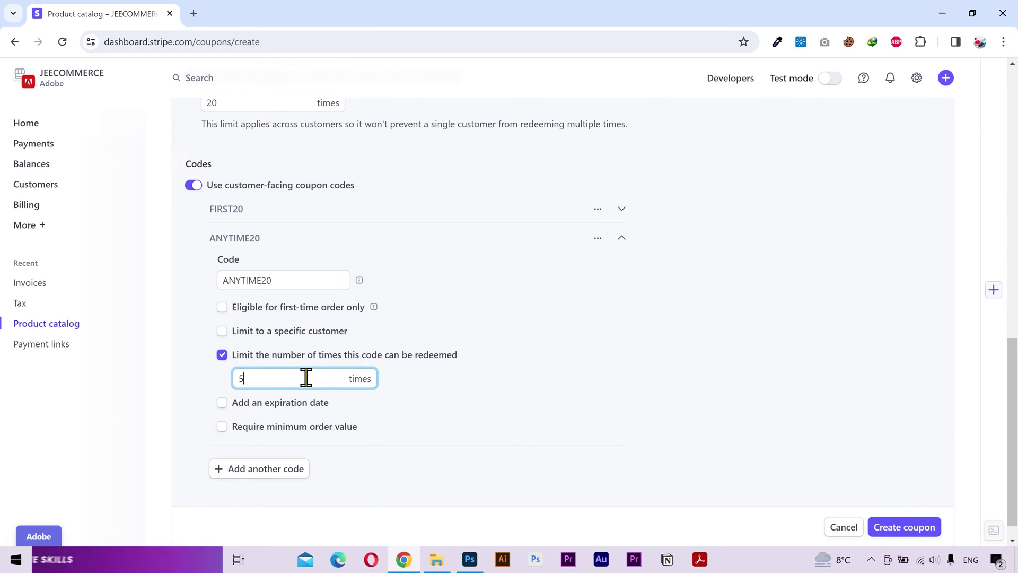
click(319, 407)
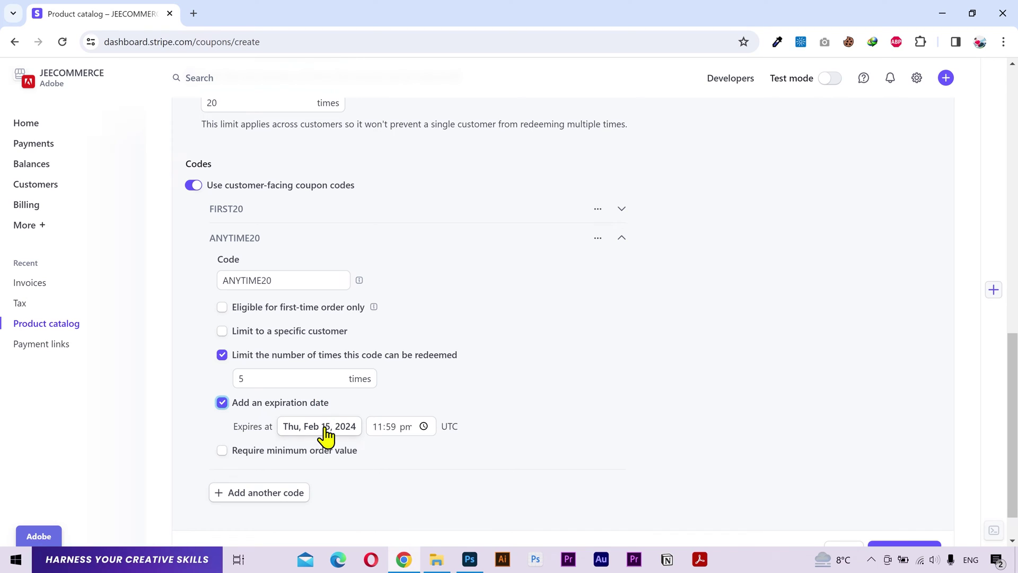
click(325, 427)
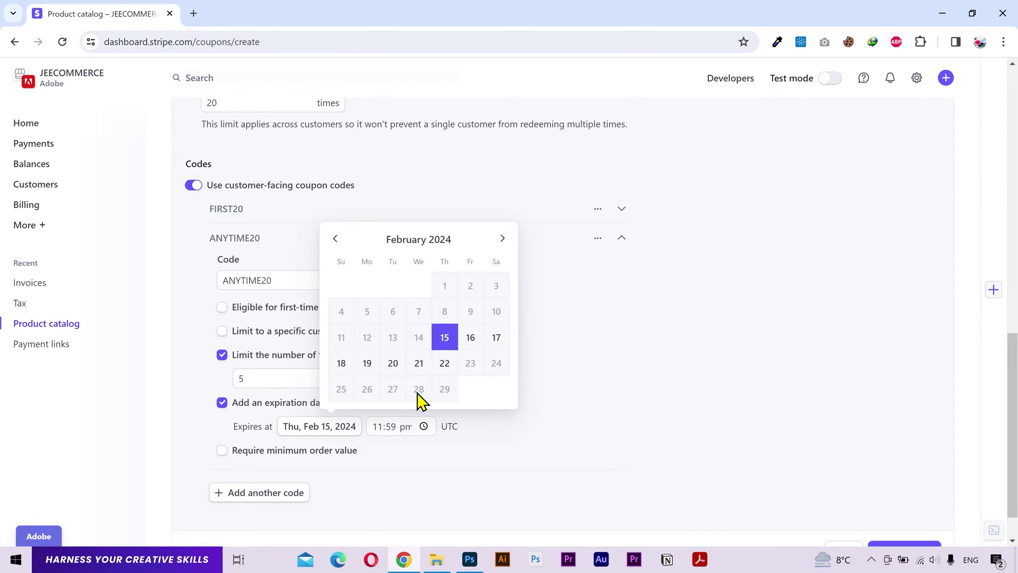
Change the coupon's redeem-by date to Feb 29, 2024
scroll(540, 395, up, 8)
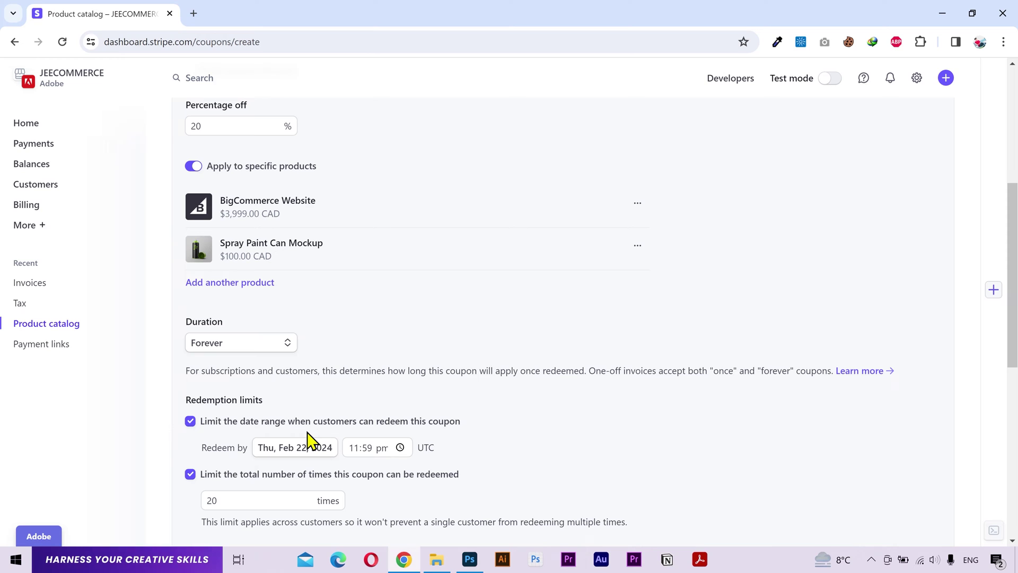
scroll(317, 434, down, 8)
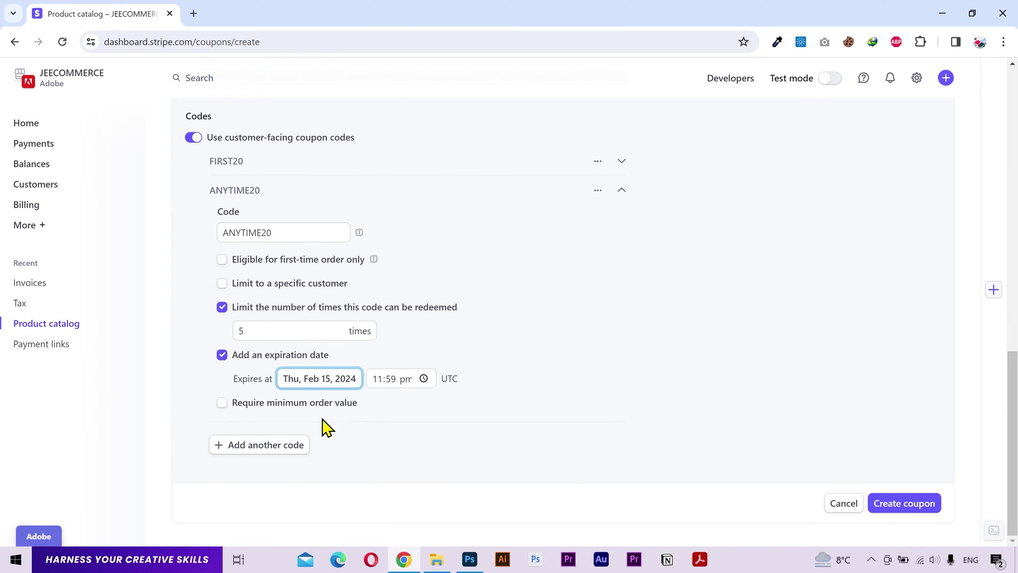
click(325, 392)
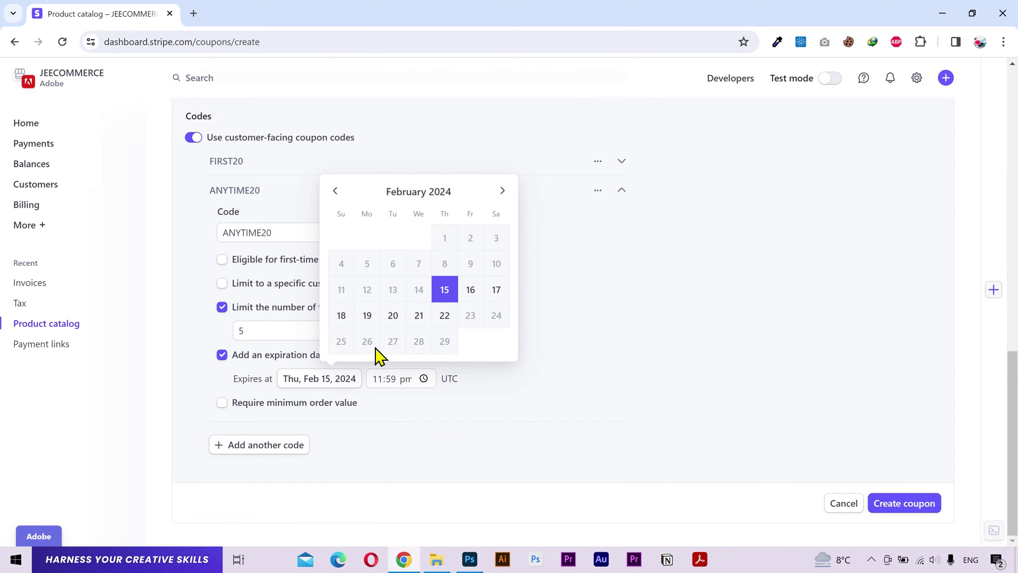
scroll(421, 330, up, 5)
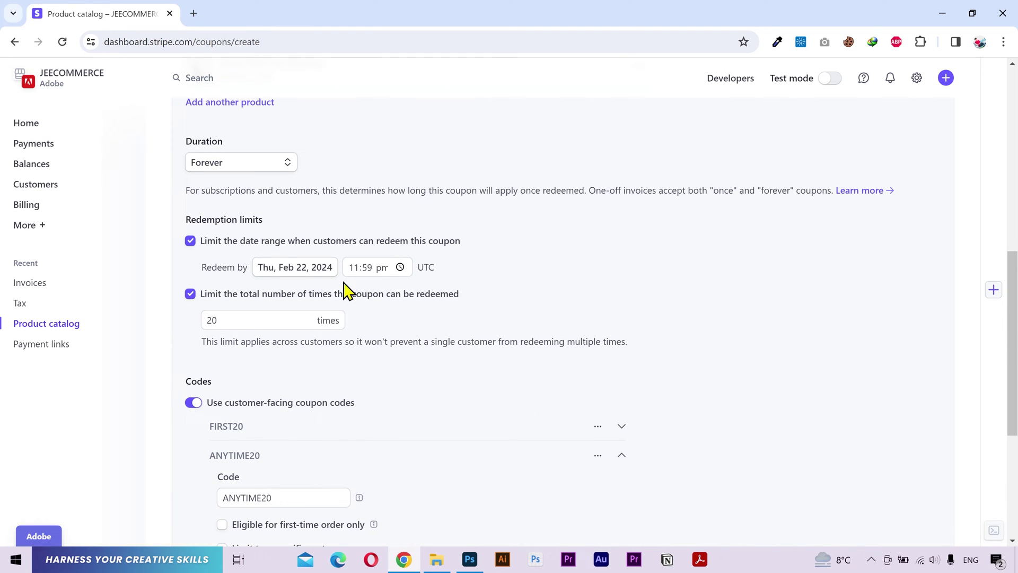
click(315, 277)
click(416, 232)
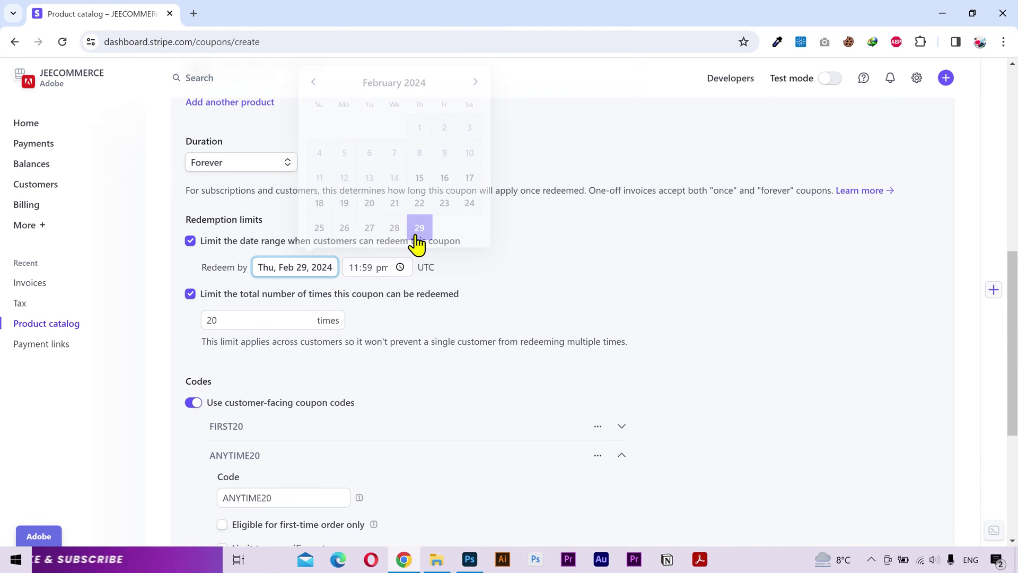
Set ANYTIME20 to expire on Feb 29, 2024
scroll(462, 366, down, 5)
click(339, 383)
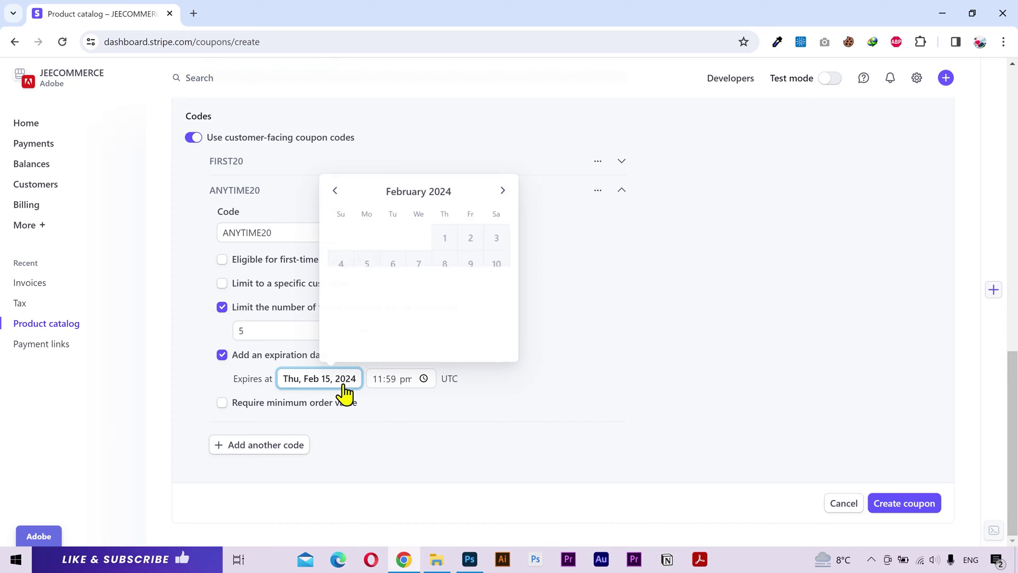
click(444, 342)
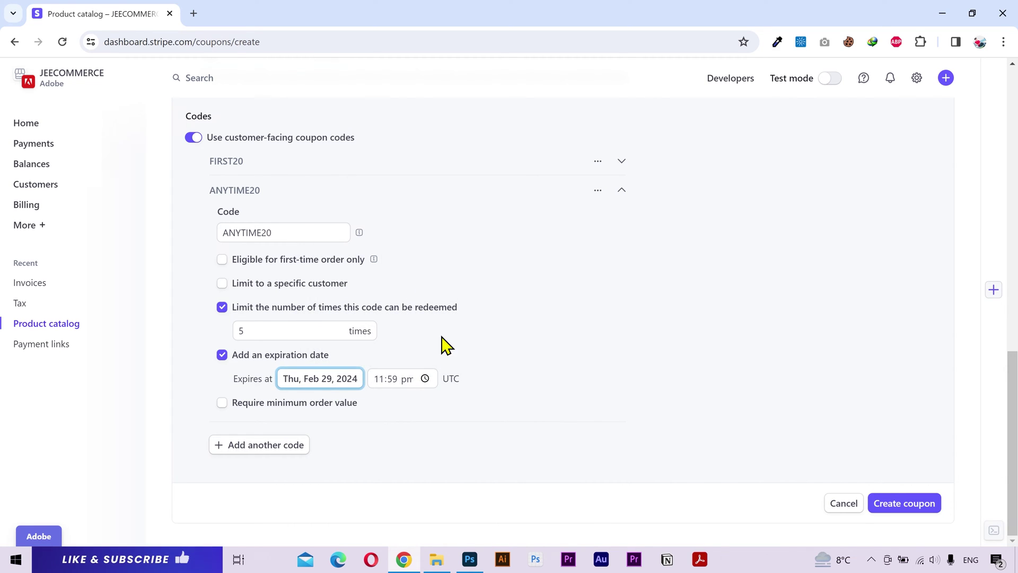
Add a third code FRIENDLY20 limited to 25 redemptions
click(275, 448)
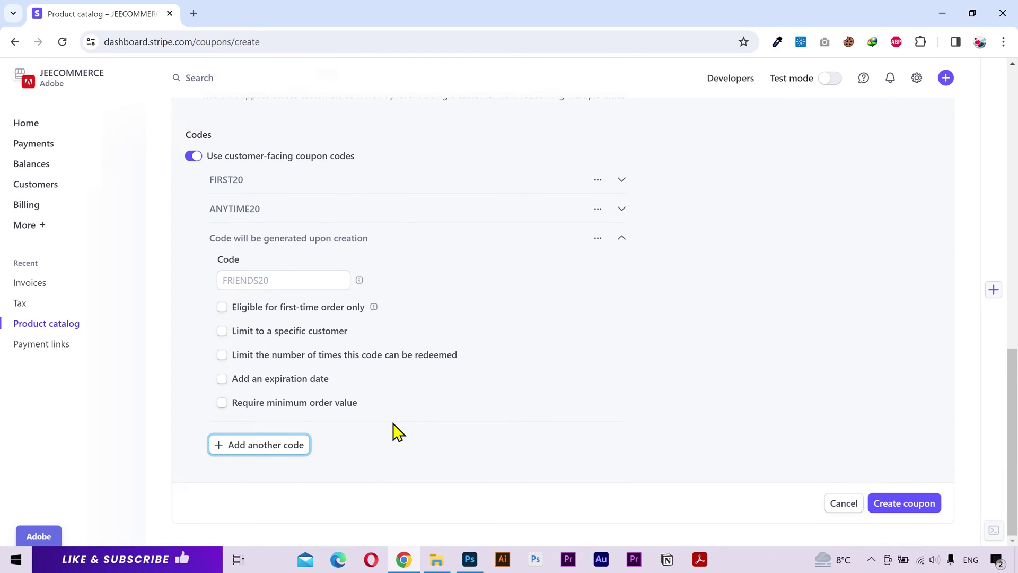
click(306, 278)
text(FR)
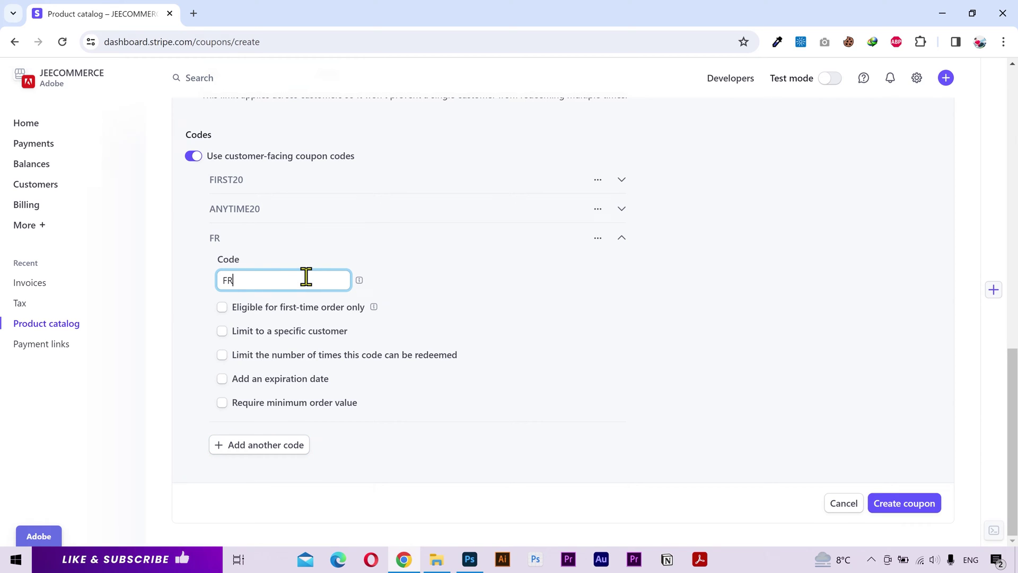
text(IENDLY20)
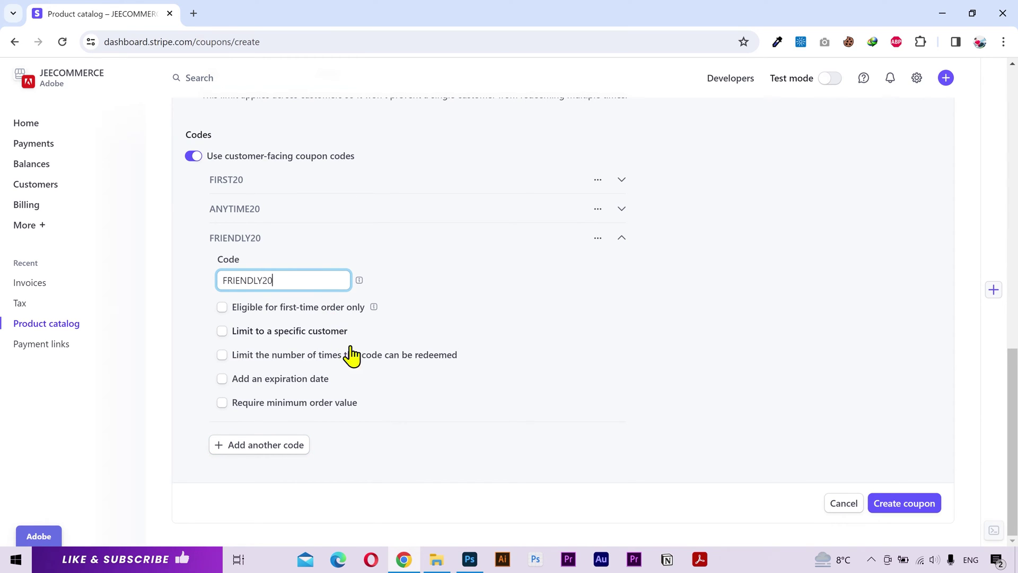
click(383, 361)
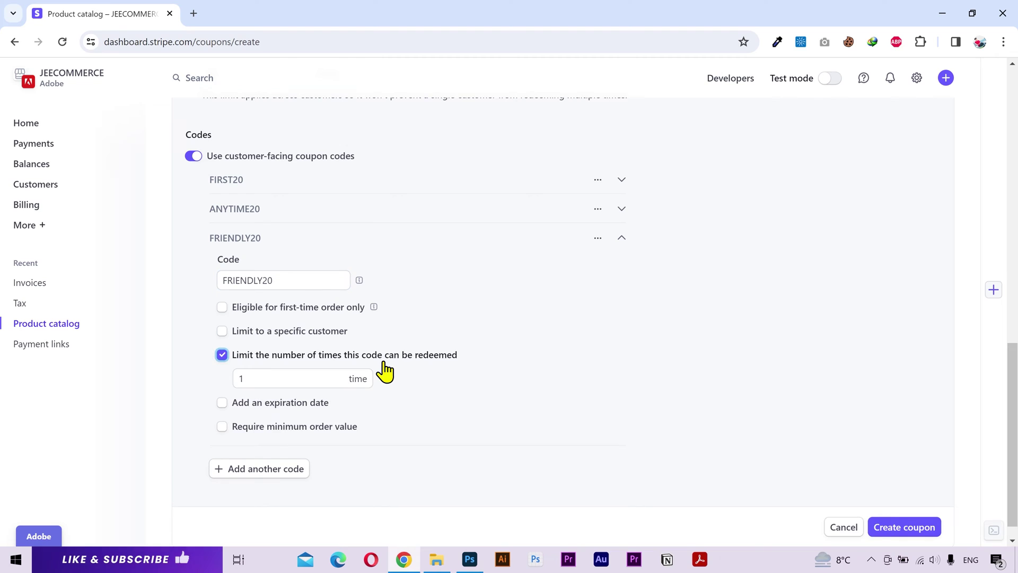
click(308, 371)
text(25)
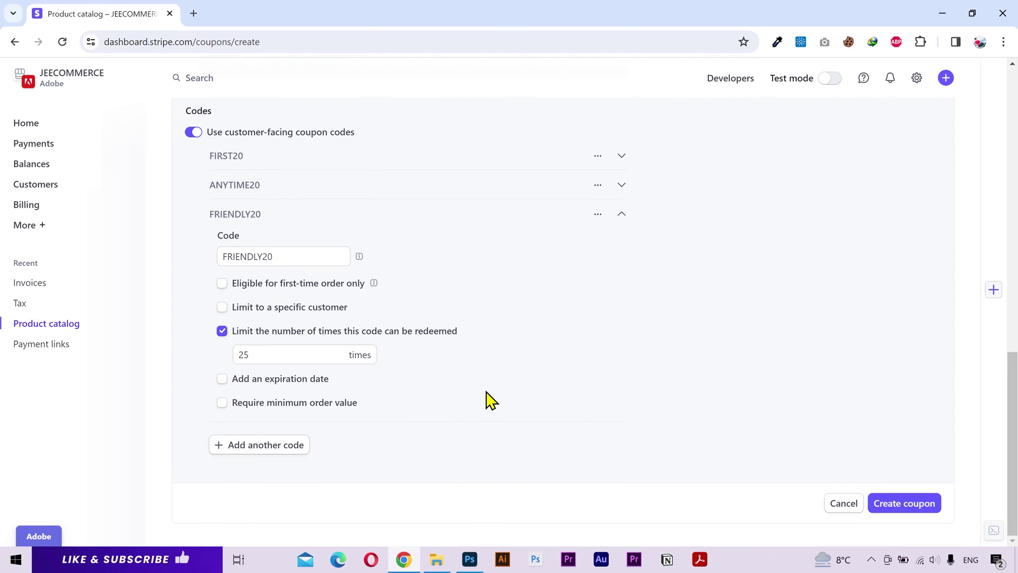
Require a CA$ 500.00 minimum order for FRIENDLY20 and attempt to create the coupon
click(349, 404)
click(380, 424)
text(500.00)
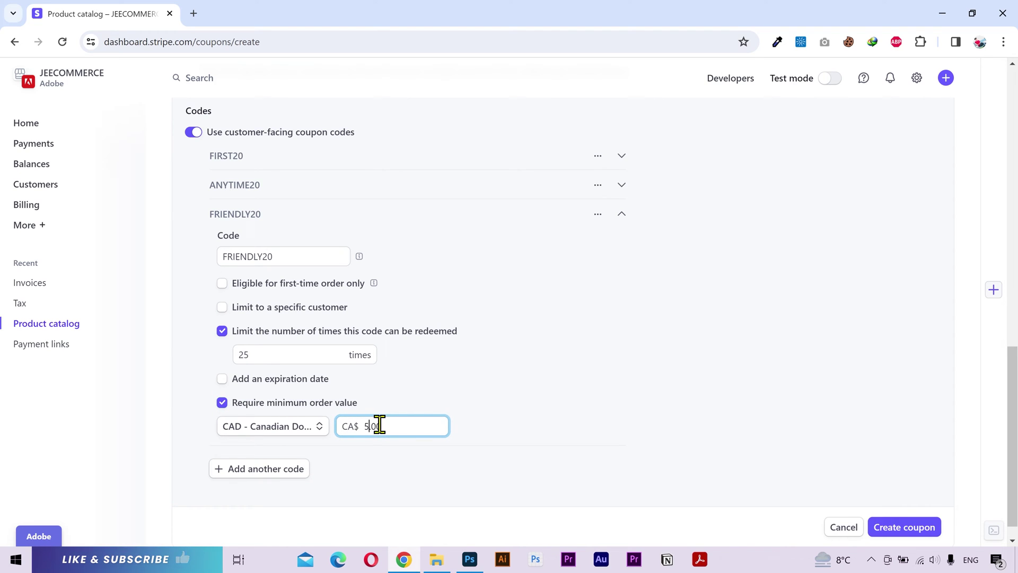
click(526, 384)
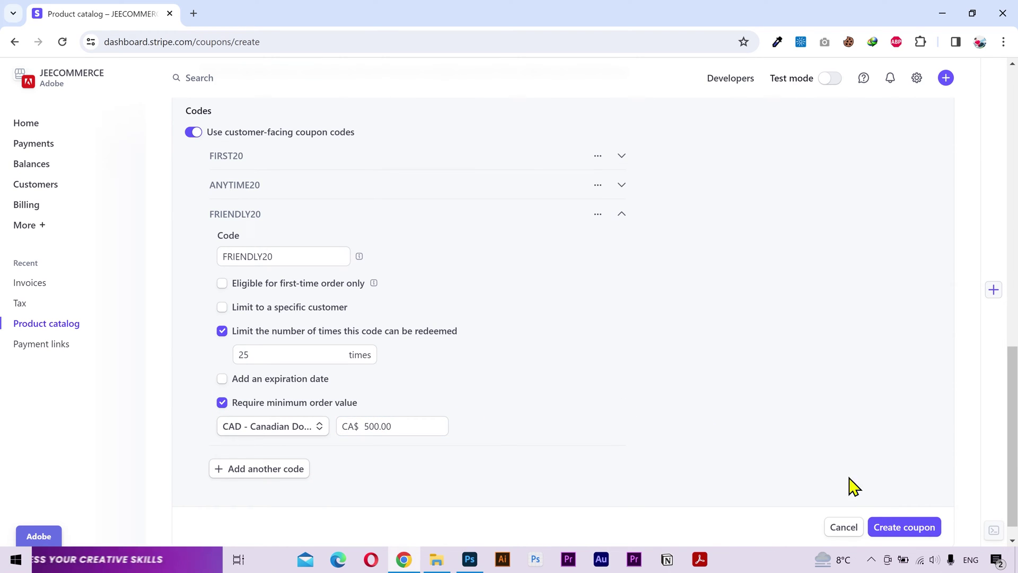
click(911, 528)
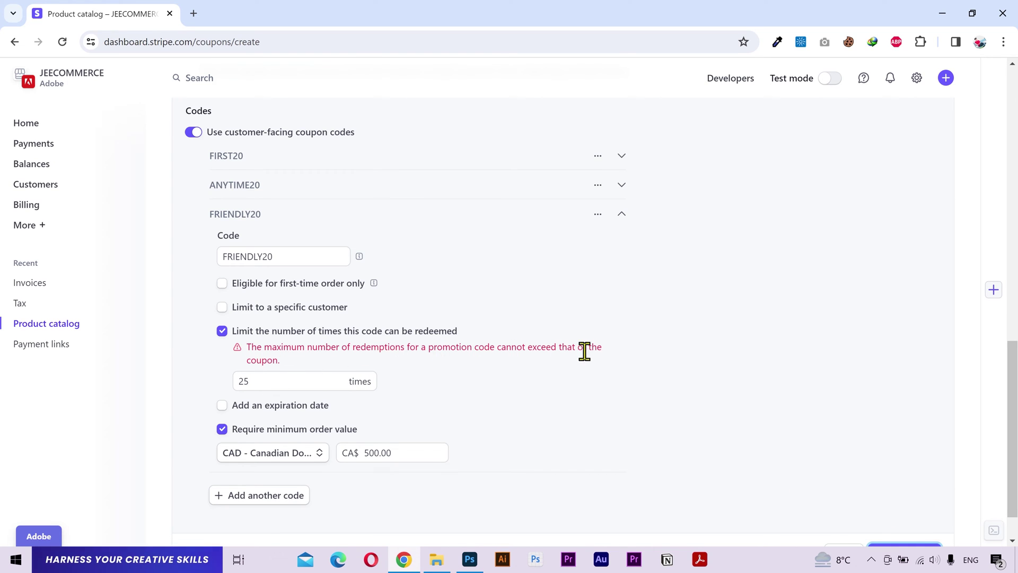
Change the coupon's total redemption limit from 20 to 30
scroll(342, 366, up, 6)
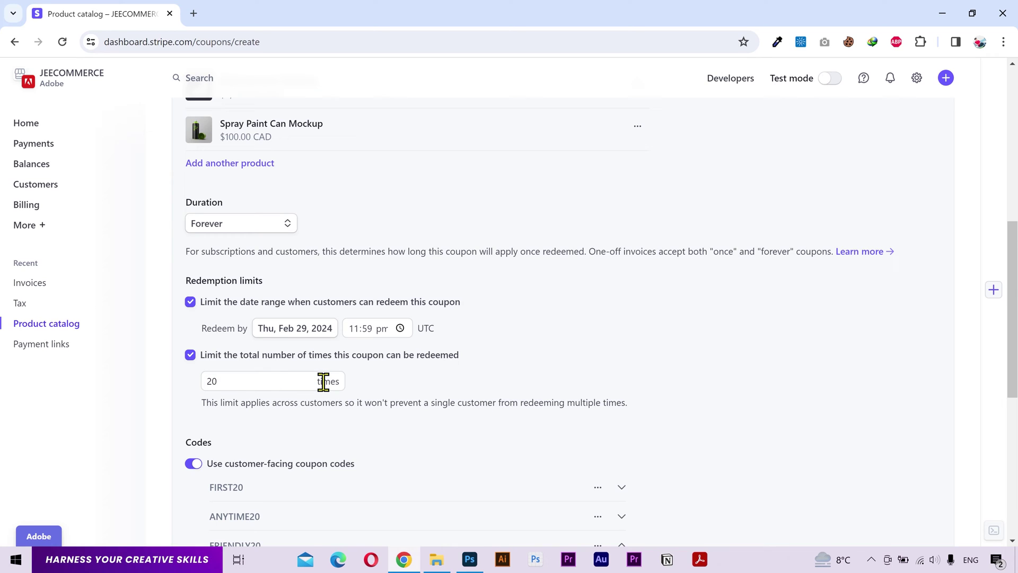
double_click(292, 382)
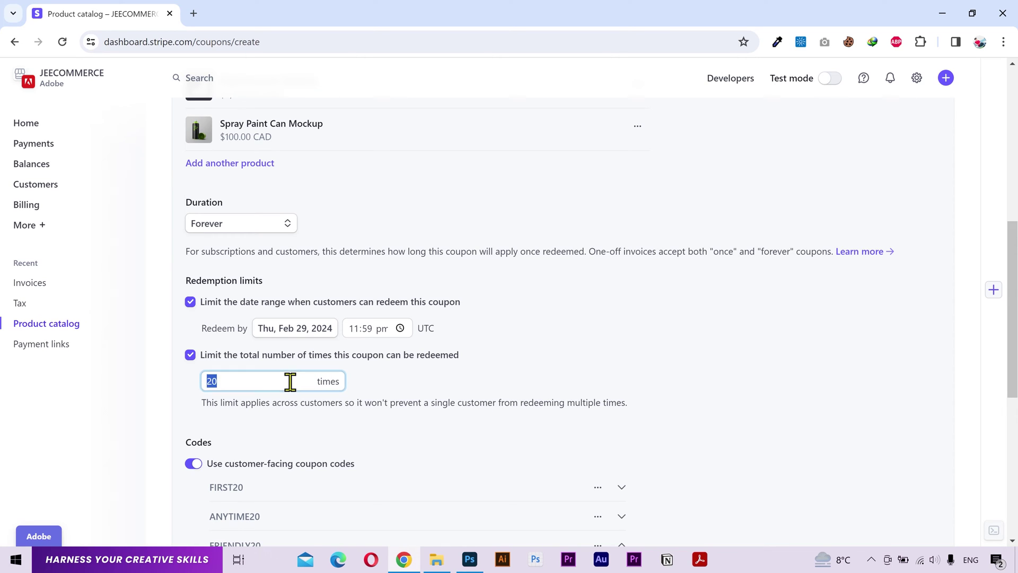
text(30)
click(352, 425)
Collapse the FRIENDLY20 settings and create the coupon
scroll(353, 425, down, 7)
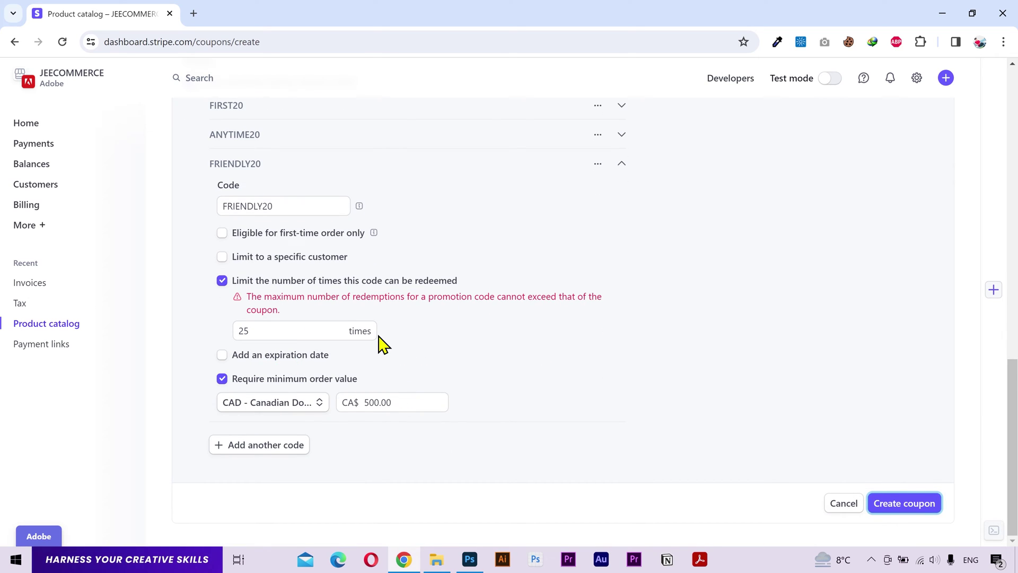
click(620, 164)
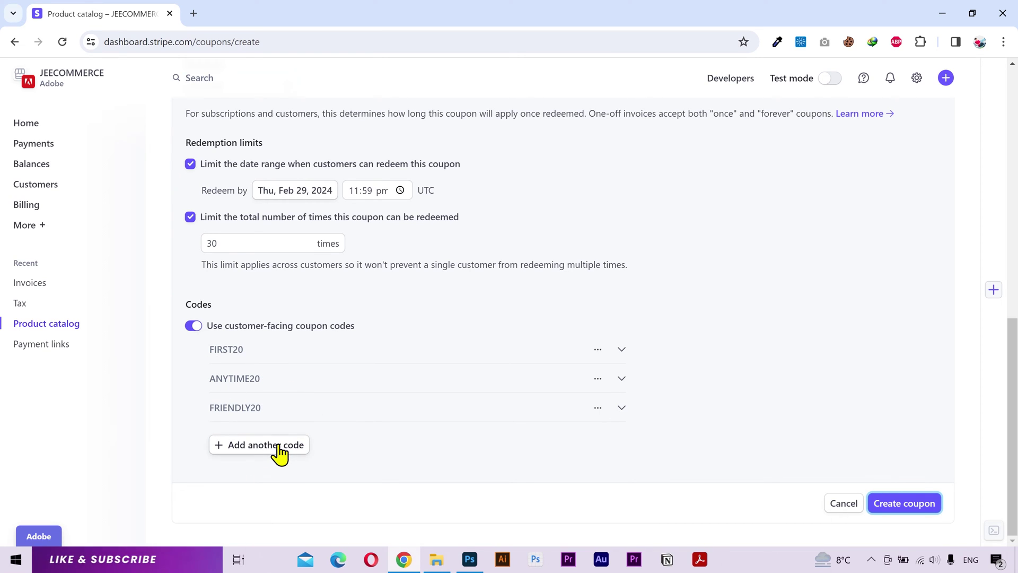
click(924, 502)
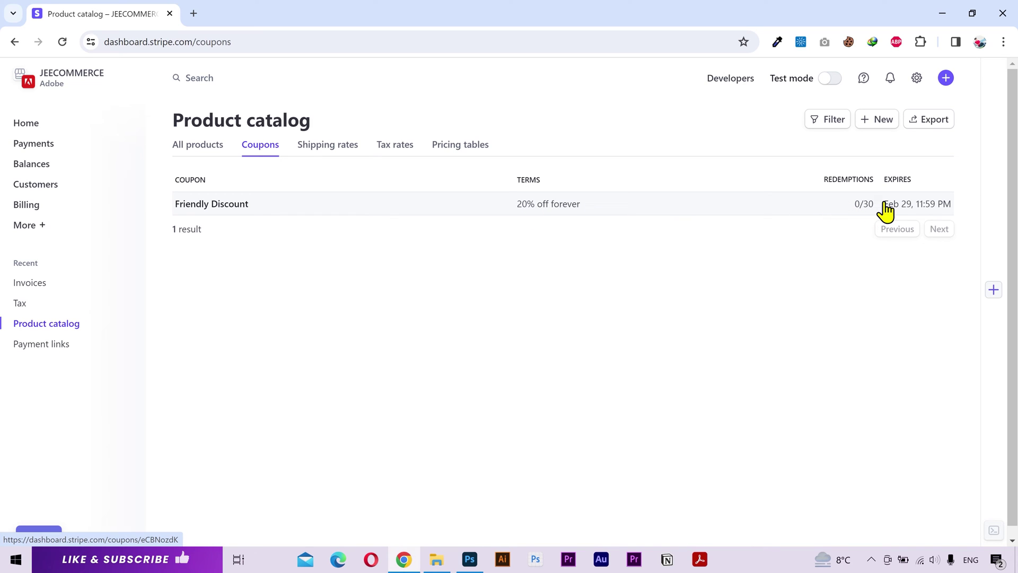
Open Friendly Discount and review its applicable products and three promotion codes
click(433, 207)
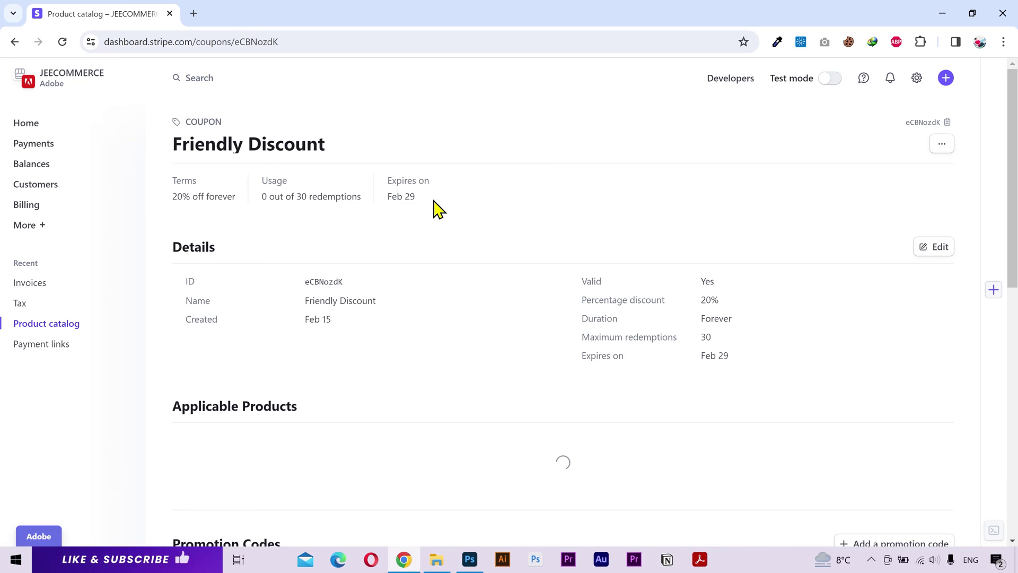
scroll(432, 207, down, 5)
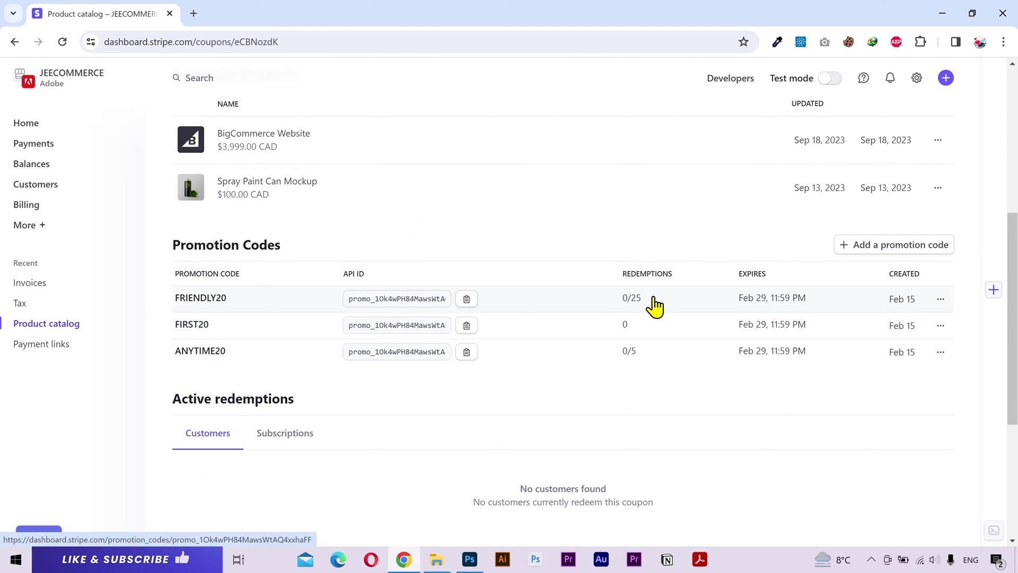
scroll(655, 366, up, 4)
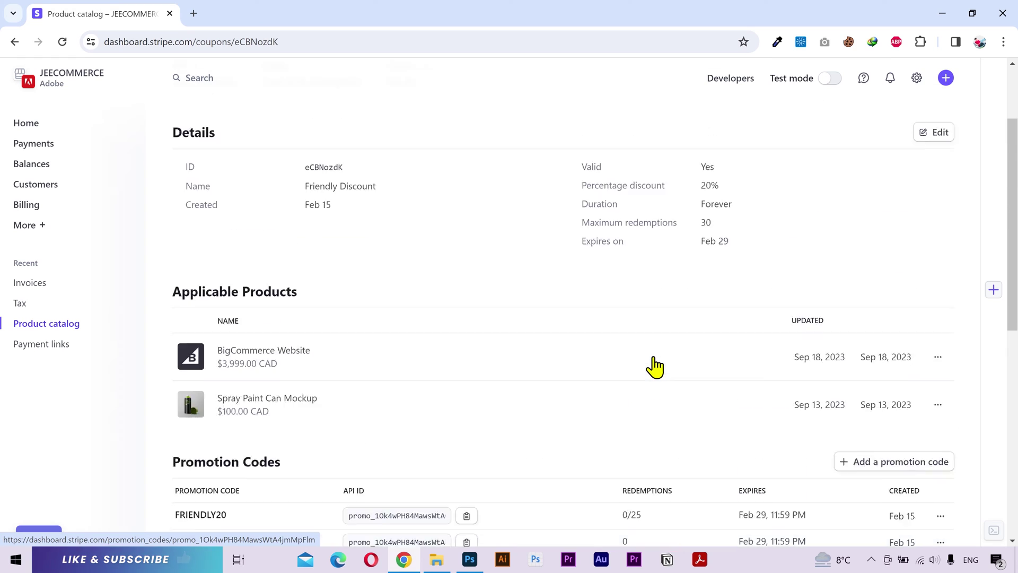
scroll(655, 366, up, 2)
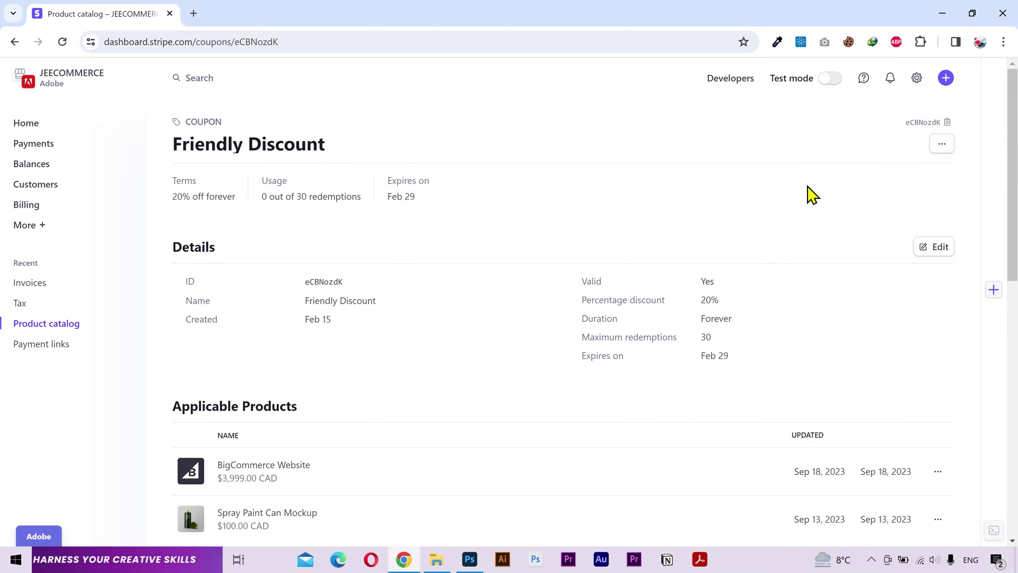
Show the Friendly Discount coupon's more-actions menu with the delete option
click(942, 144)
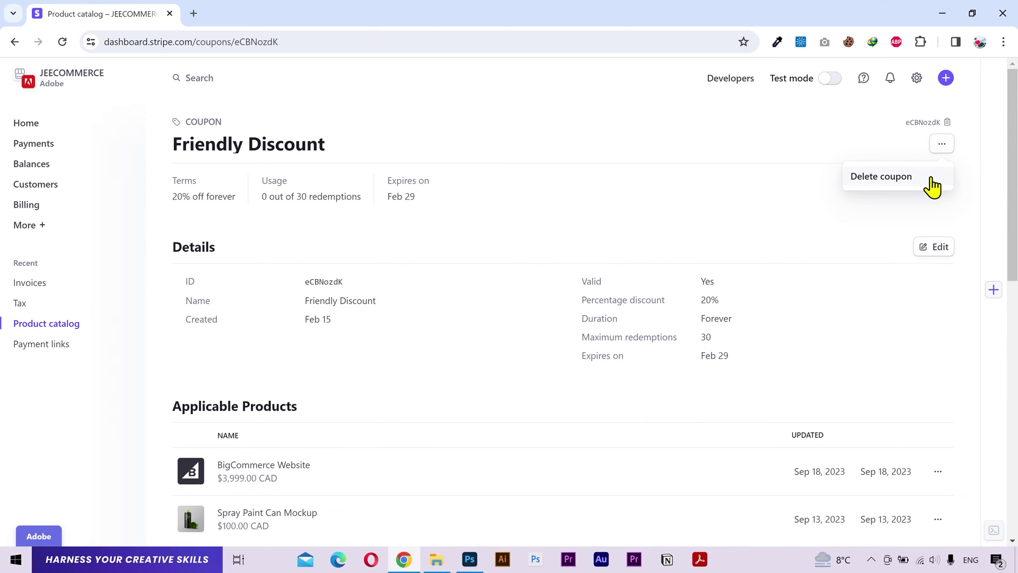